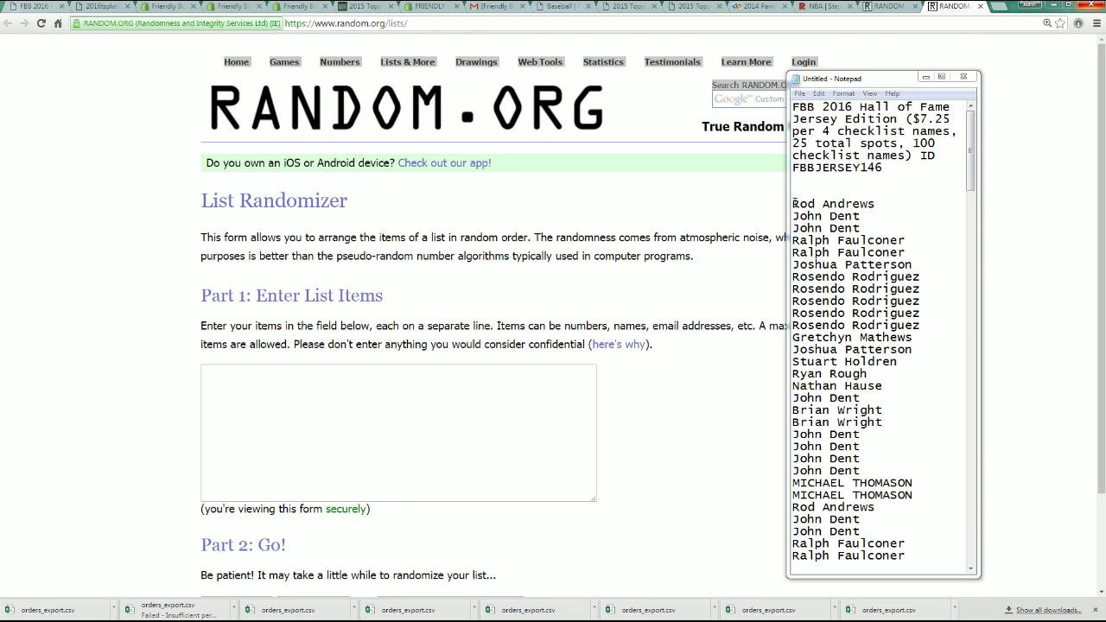
drag(793, 203, 910, 351)
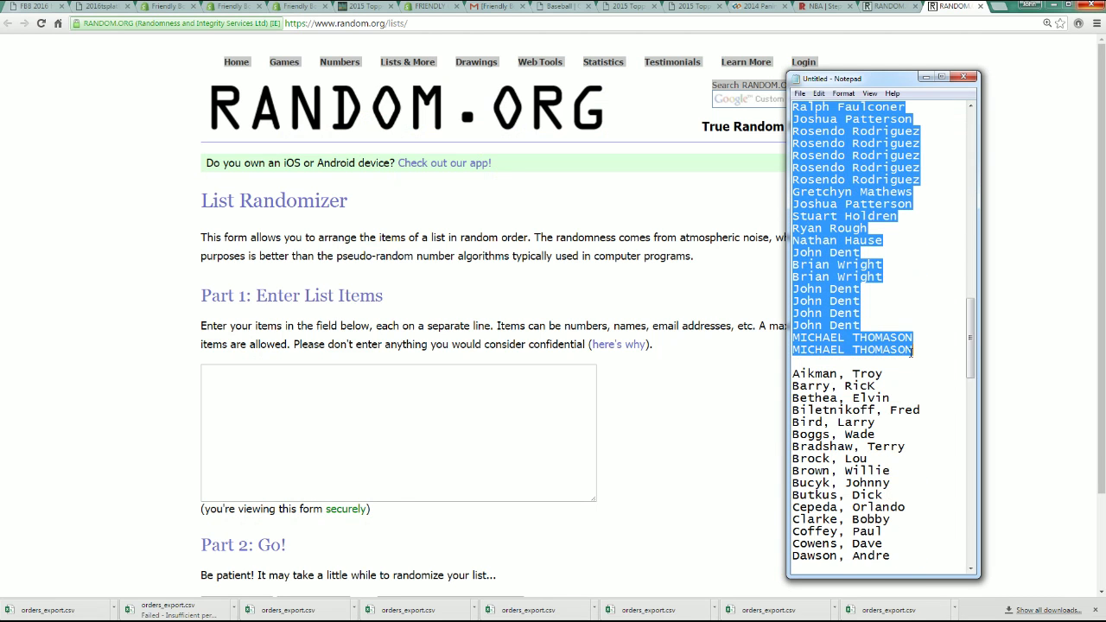
right_click(845, 161)
click(874, 207)
right_click(315, 381)
click(343, 448)
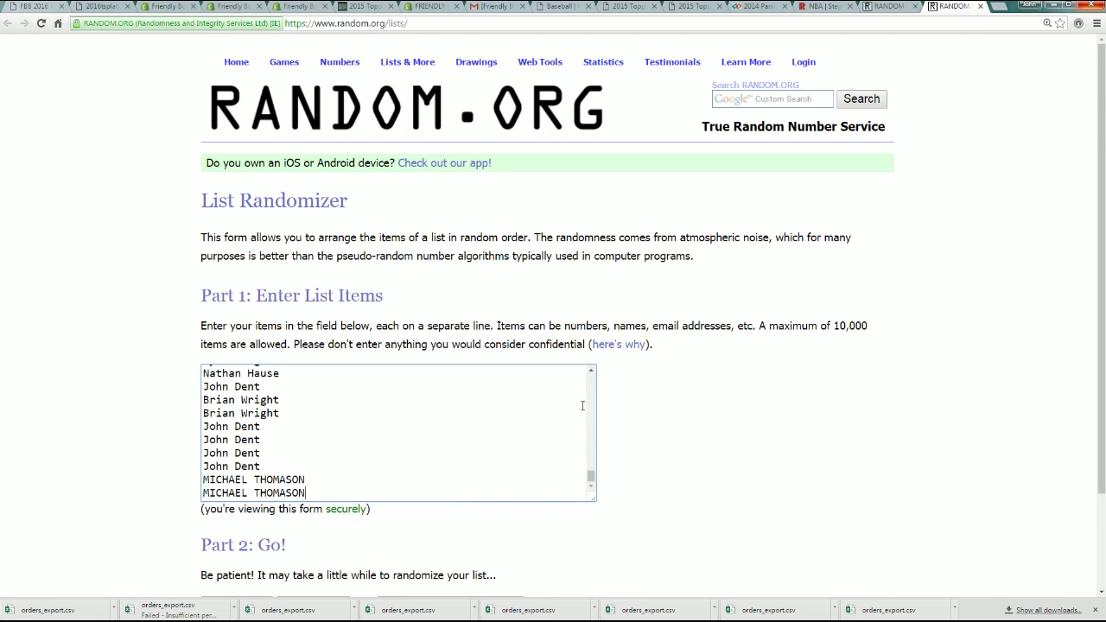
scroll(728, 458, down, 2)
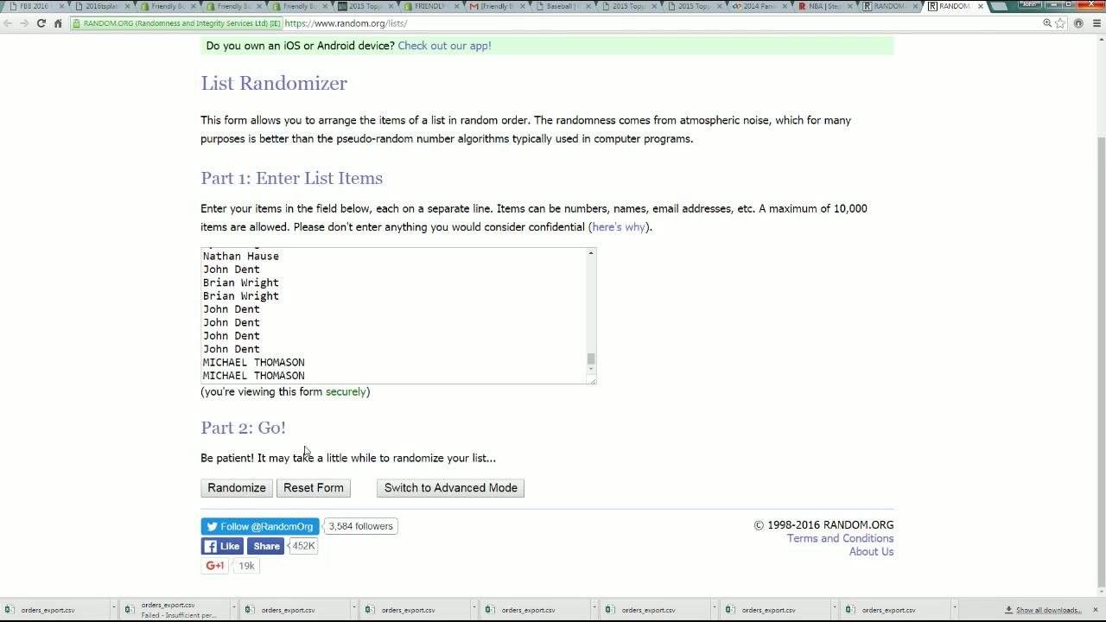
Step: Randomize the 100 names, then reshuffle with Again! until shuffled seven times
click(235, 491)
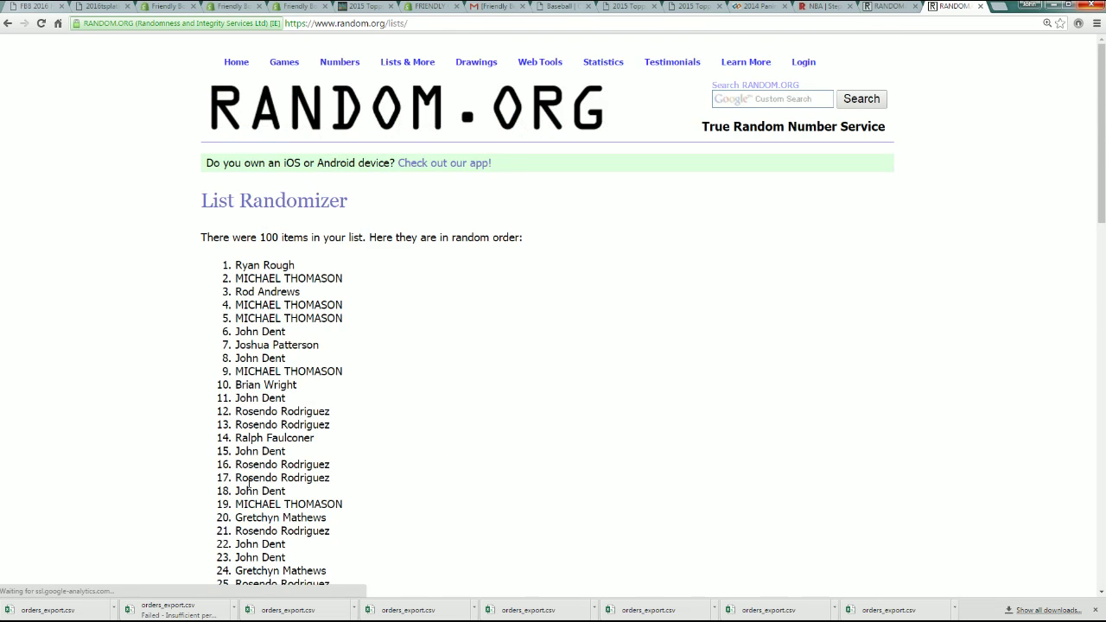
scroll(248, 485, down, 13)
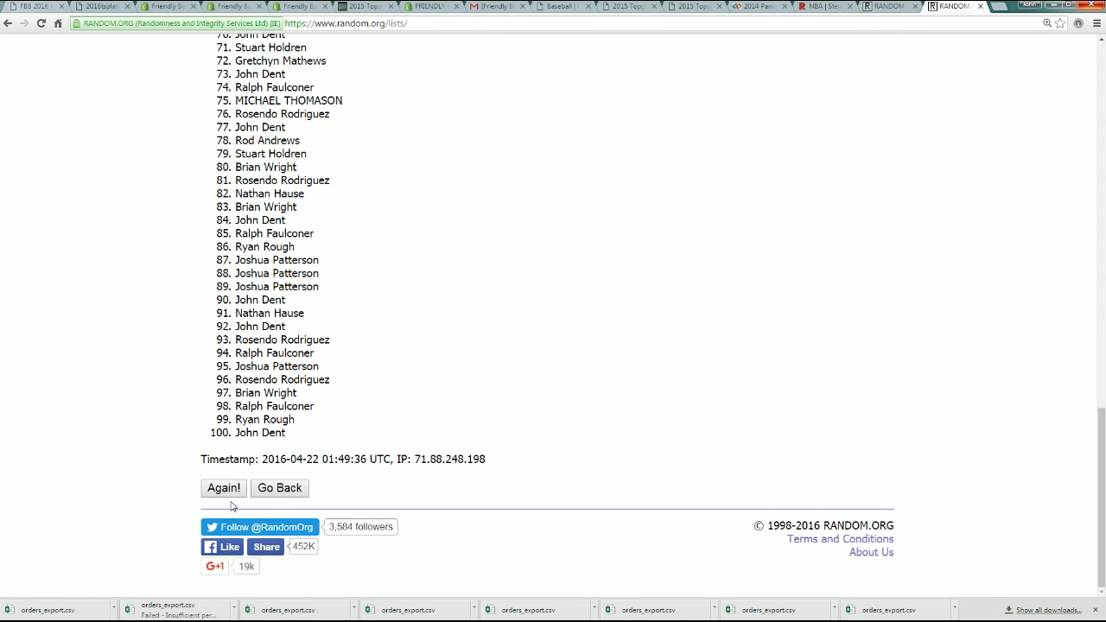
click(226, 489)
scroll(231, 428, down, 8)
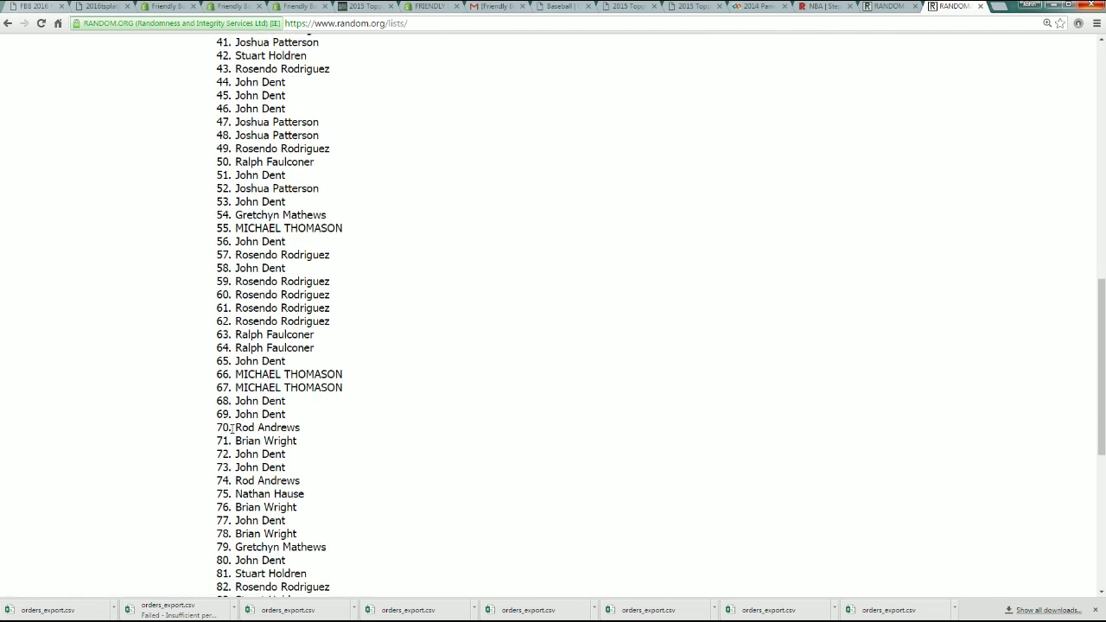
scroll(232, 428, down, 5)
click(223, 487)
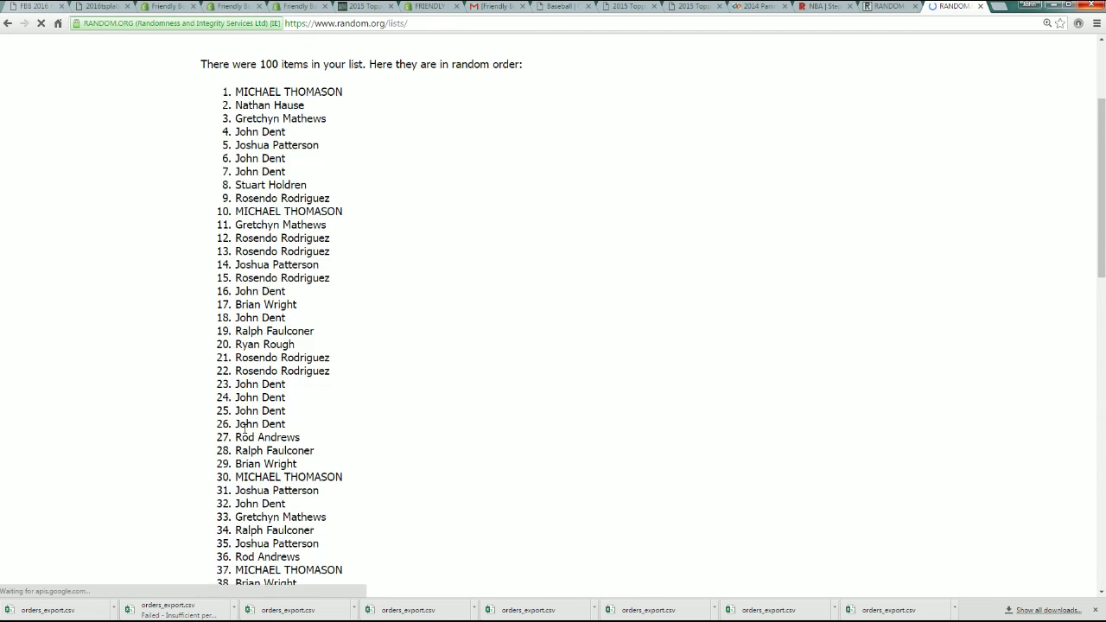
scroll(244, 430, down, 11)
click(226, 489)
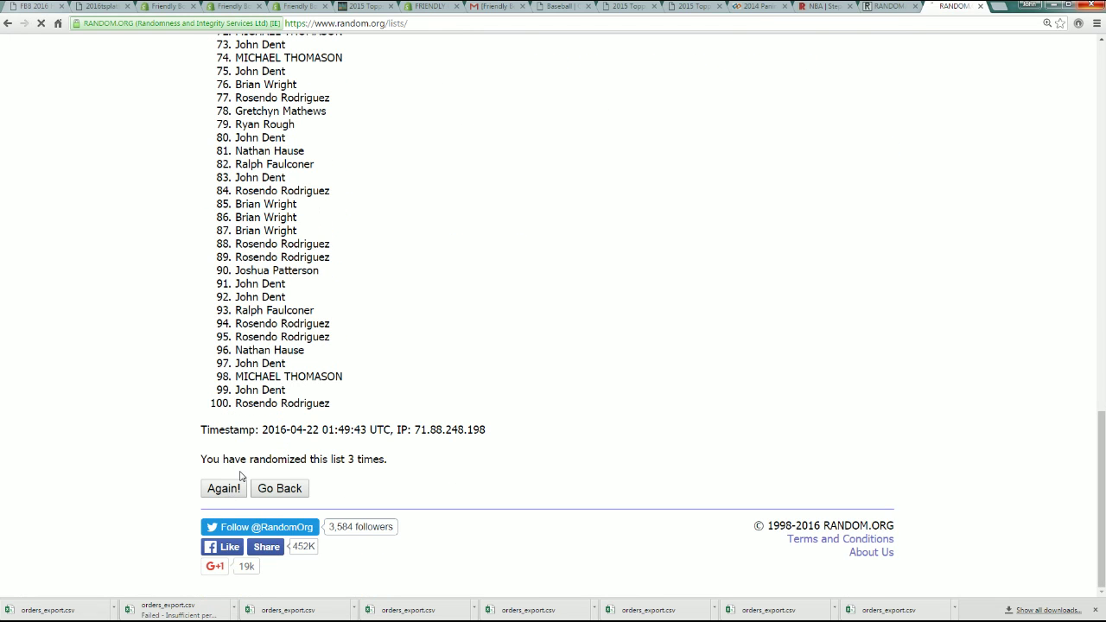
scroll(259, 393, down, 10)
scroll(260, 393, down, 3)
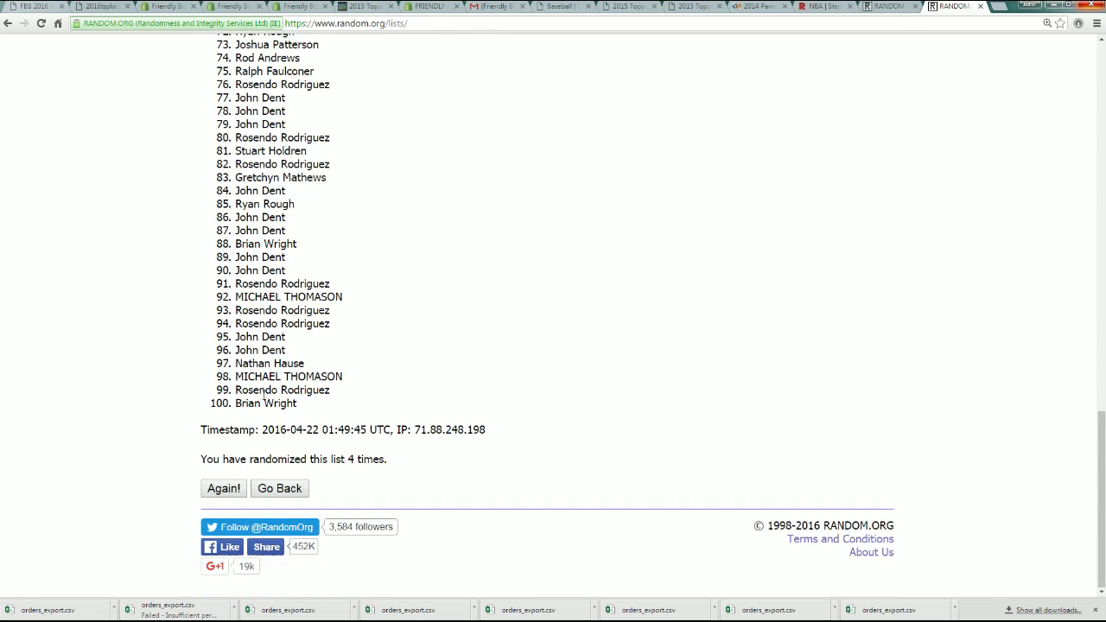
click(226, 489)
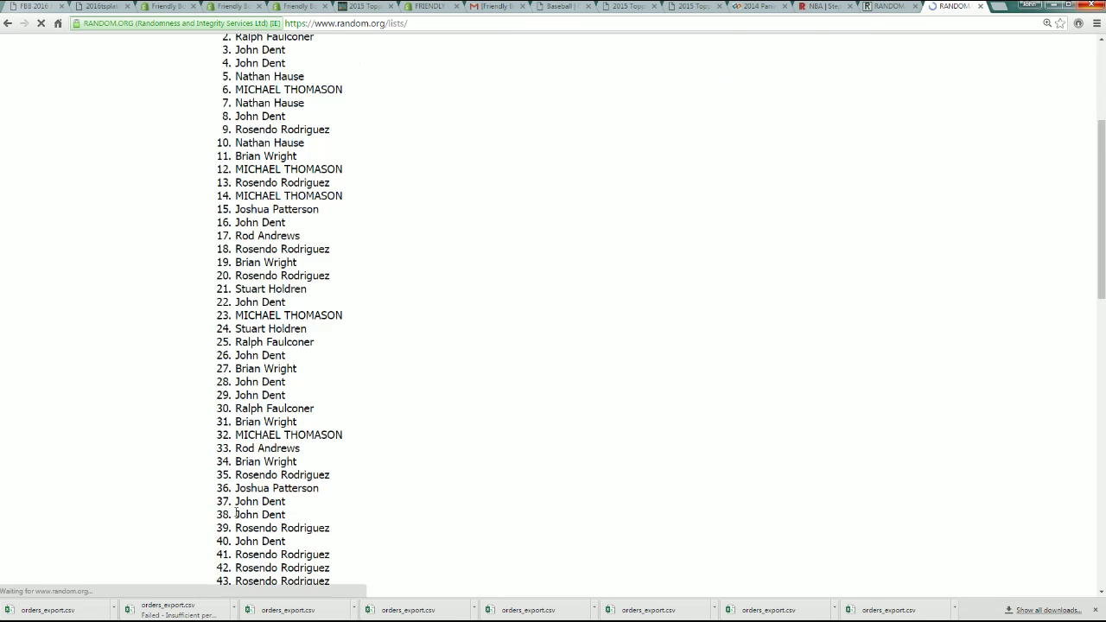
scroll(217, 537, down, 7)
scroll(217, 537, down, 4)
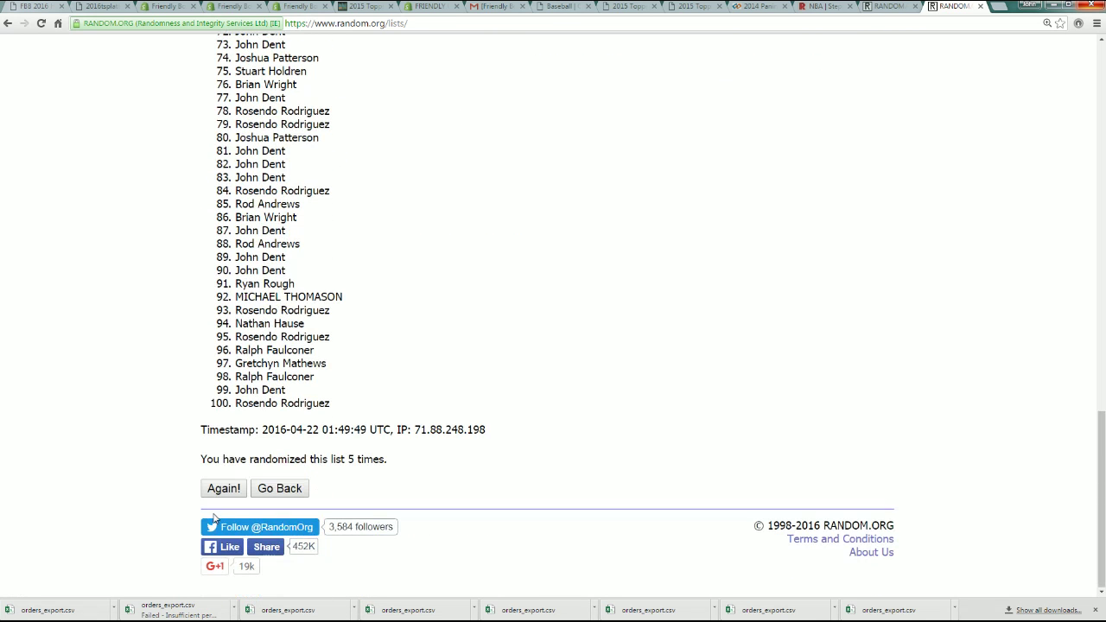
click(223, 489)
scroll(218, 538, down, 7)
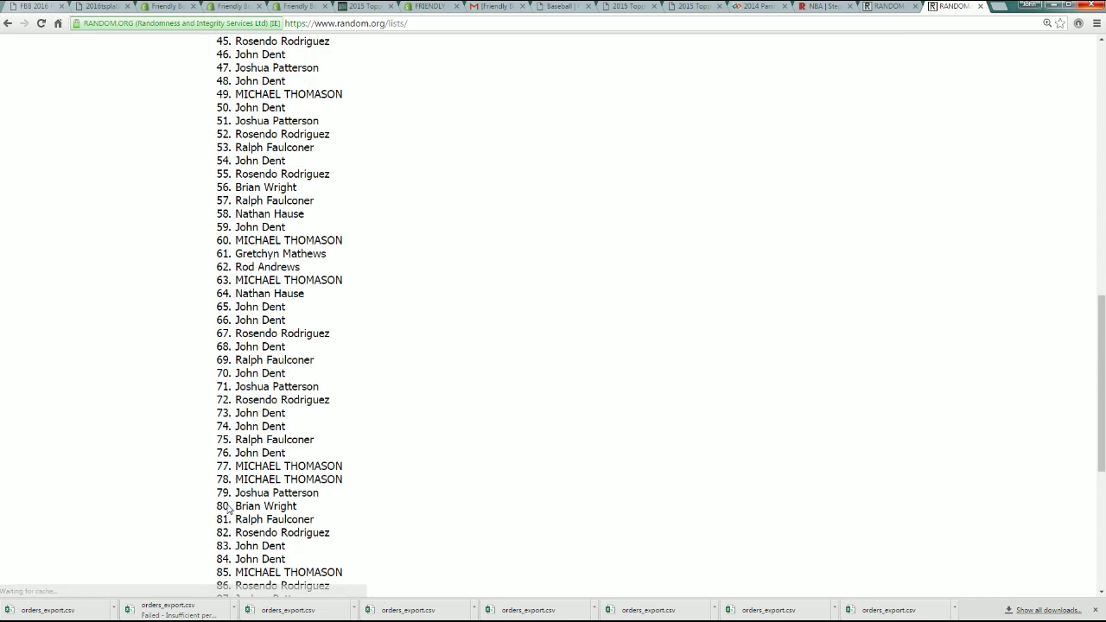
scroll(220, 540, down, 4)
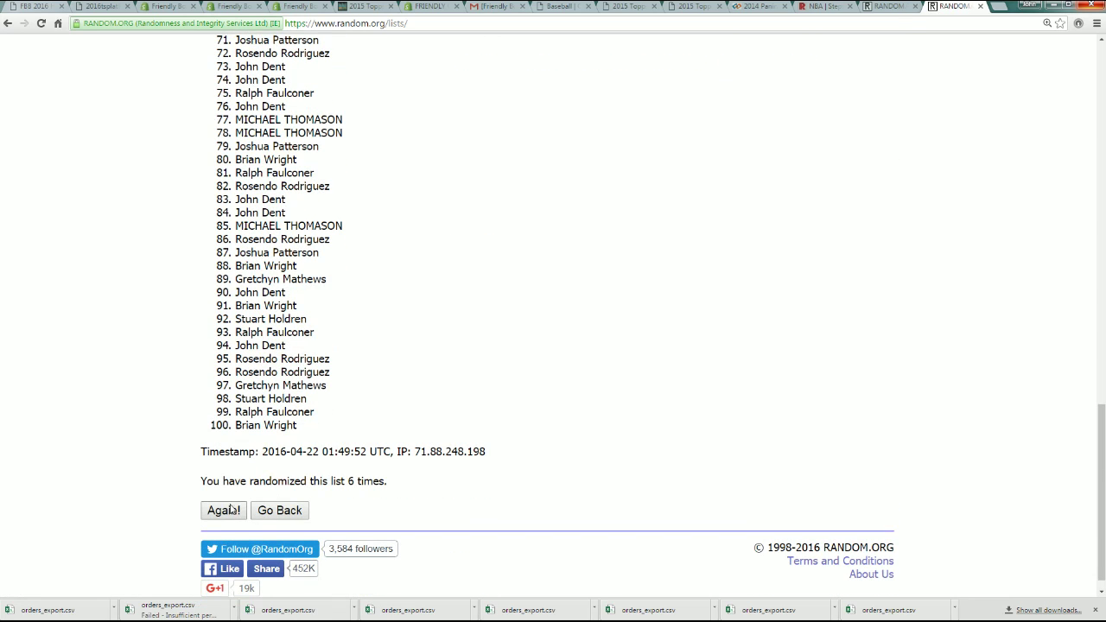
click(223, 509)
scroll(364, 484, down, 8)
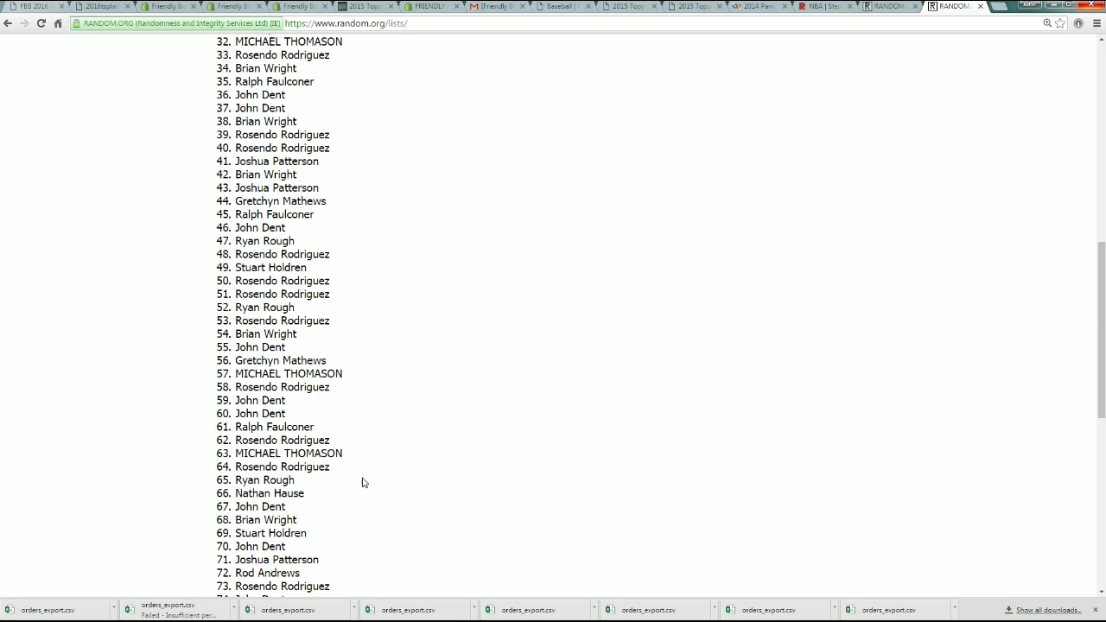
scroll(335, 516, down, 5)
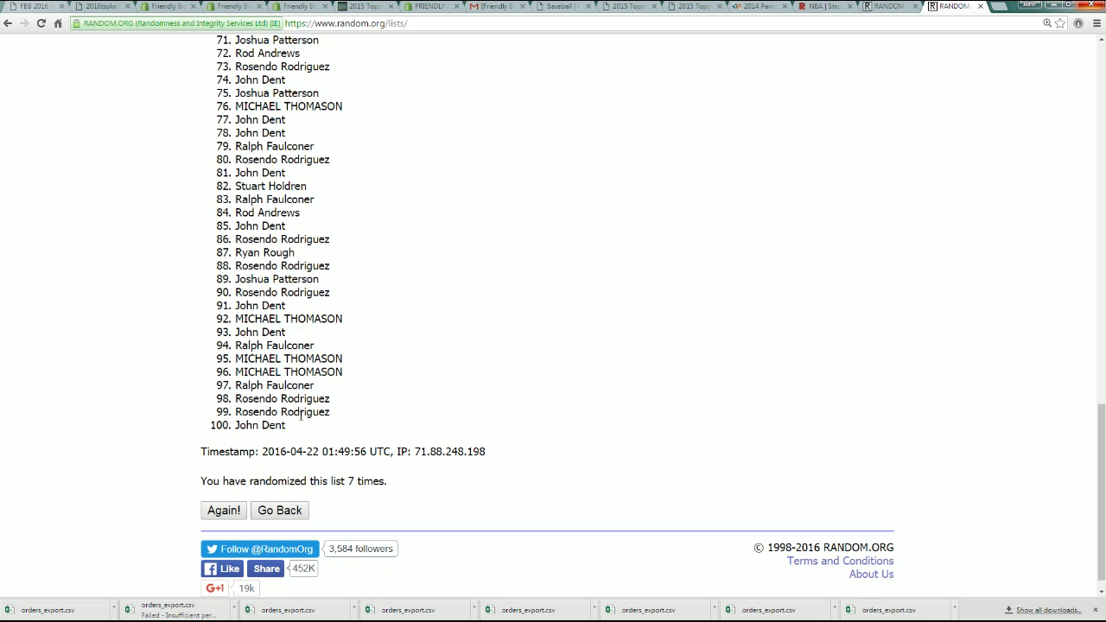
Step: Copy the final randomized name list and switch to the Excel workbook
drag(295, 429, 247, 265)
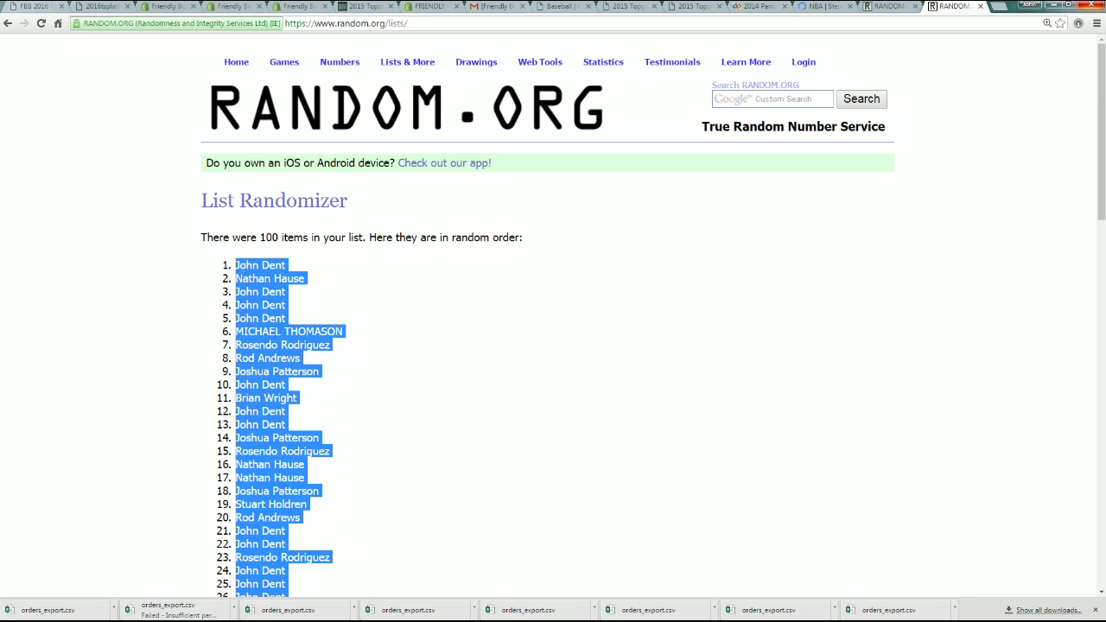
right_click(240, 264)
click(261, 273)
key(alt+Tab)
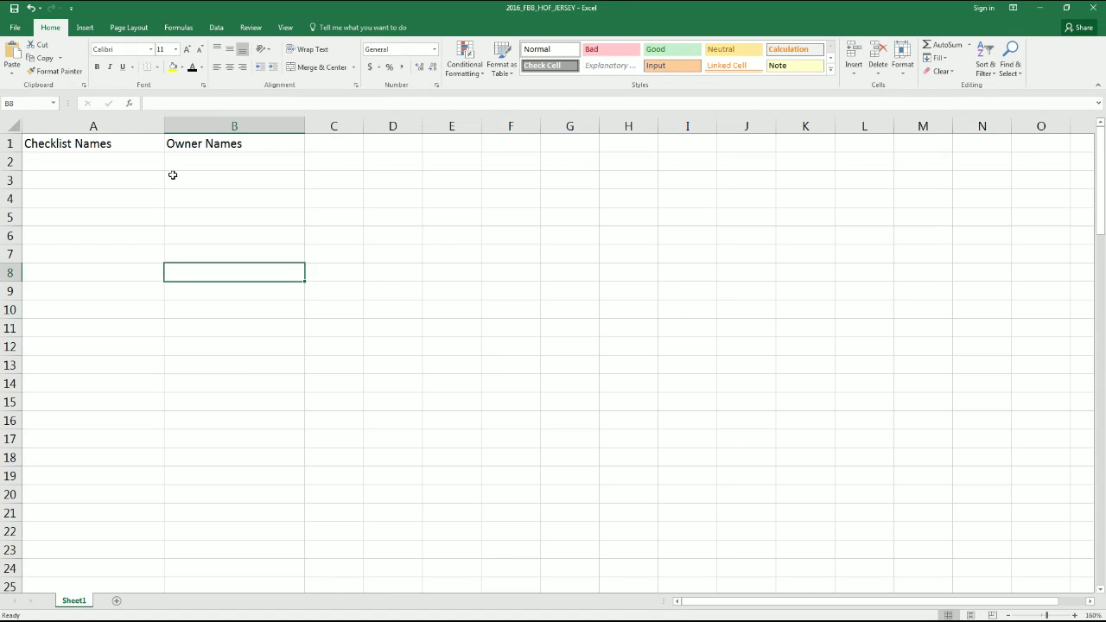
Step: Paste the randomized names into column B starting at cell B2
click(184, 162)
right_click(184, 163)
click(211, 212)
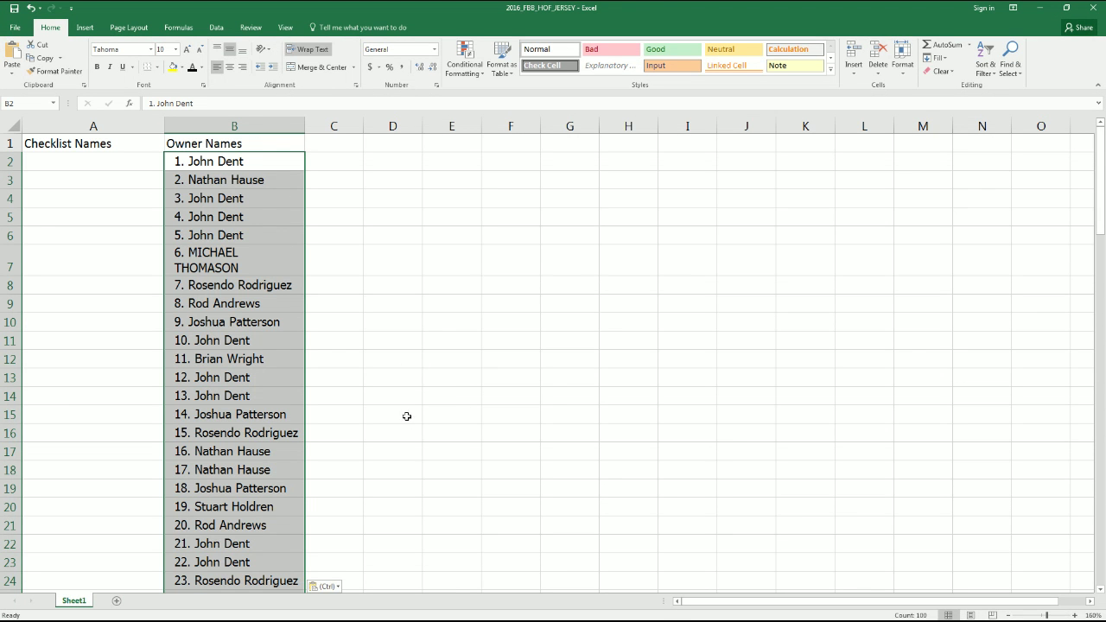
Step: Check that the pasted names fill B2:B101, deselect them, and minimize Excel
drag(1045, 615, 1007, 610)
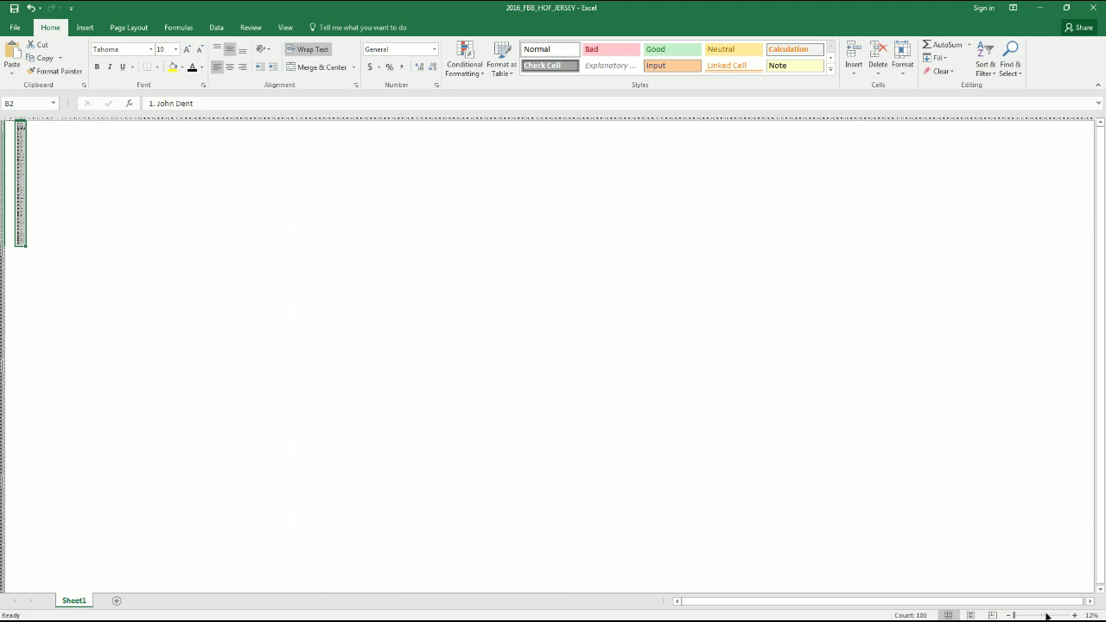
click(1047, 613)
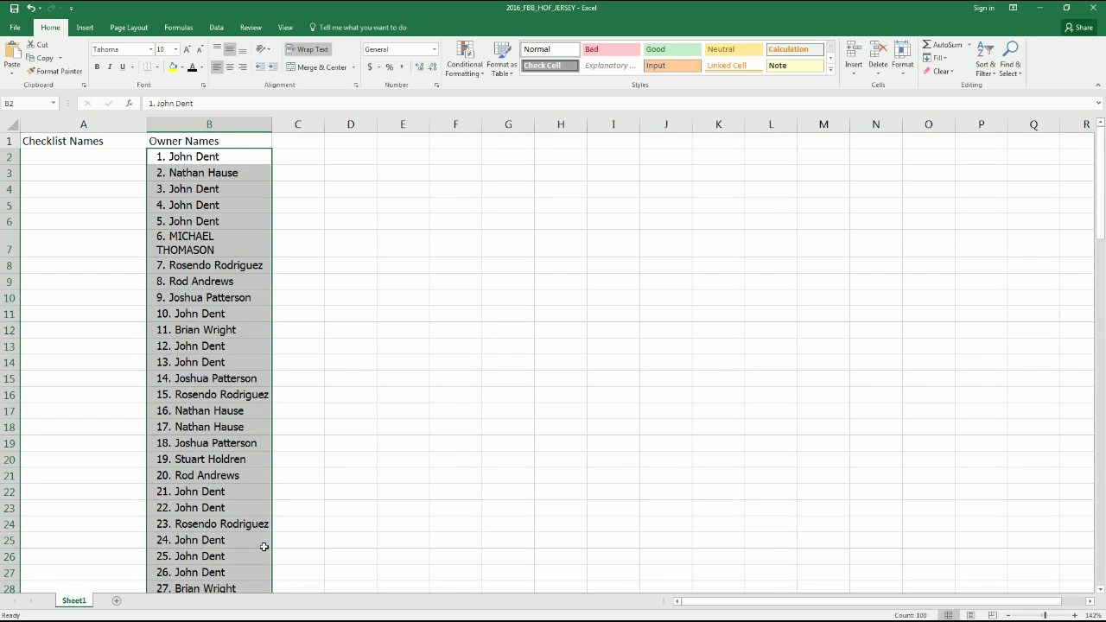
scroll(264, 547, down, 4)
scroll(270, 544, down, 13)
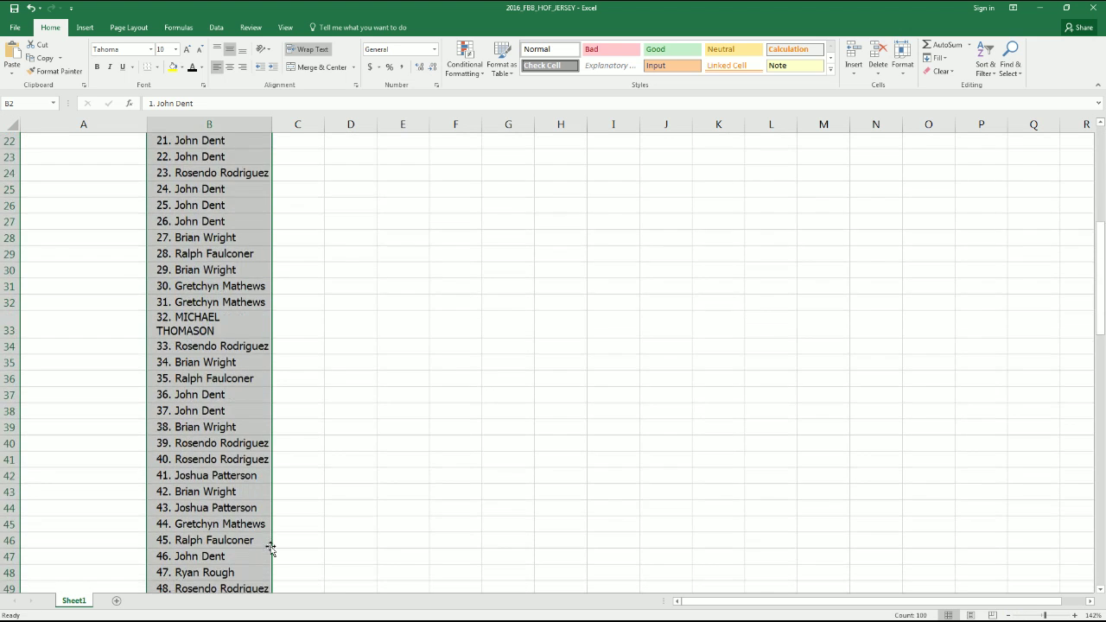
scroll(270, 550, down, 10)
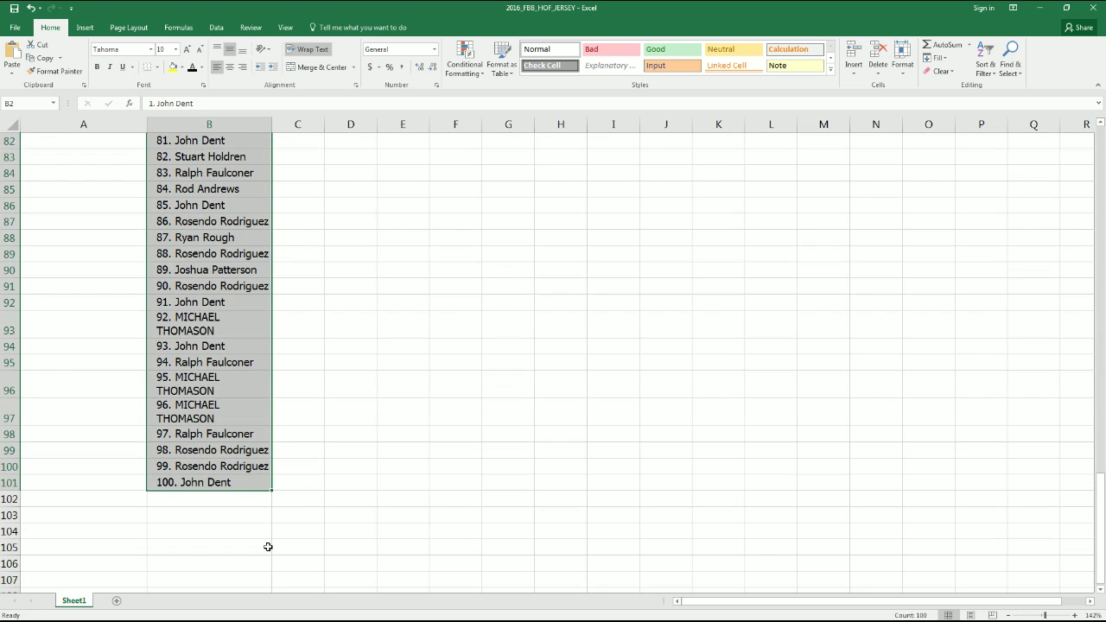
scroll(398, 507, up, 20)
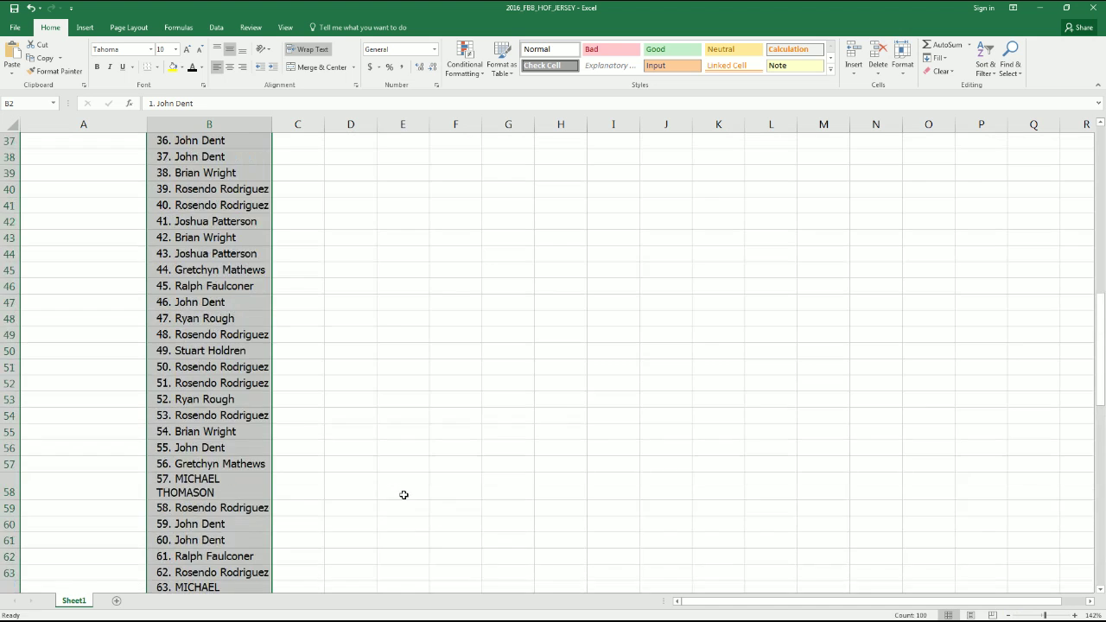
click(390, 244)
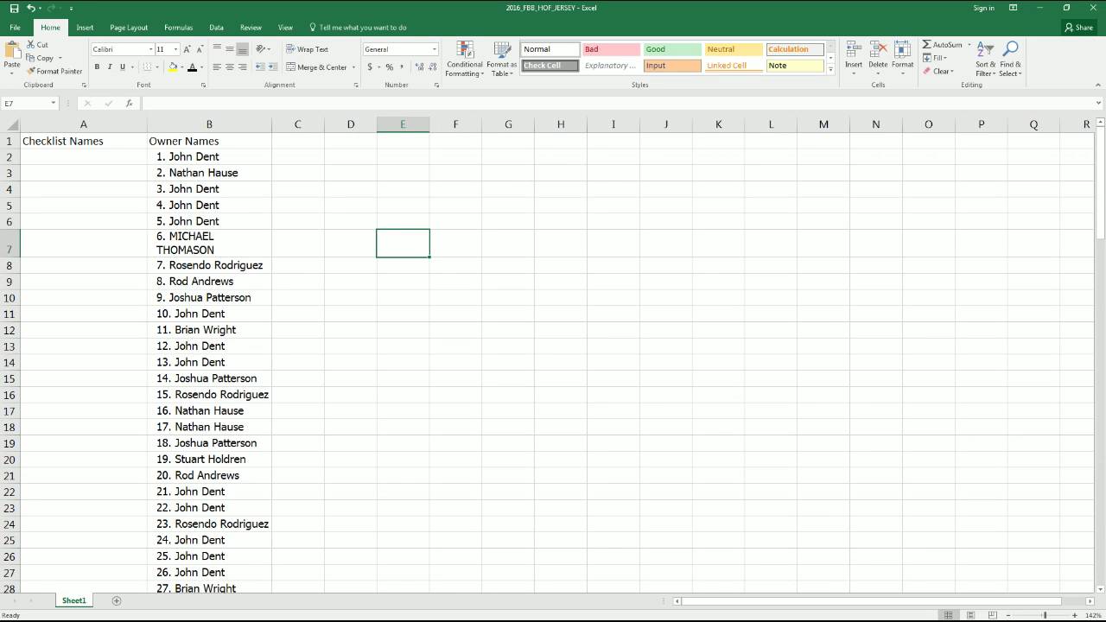
click(1041, 8)
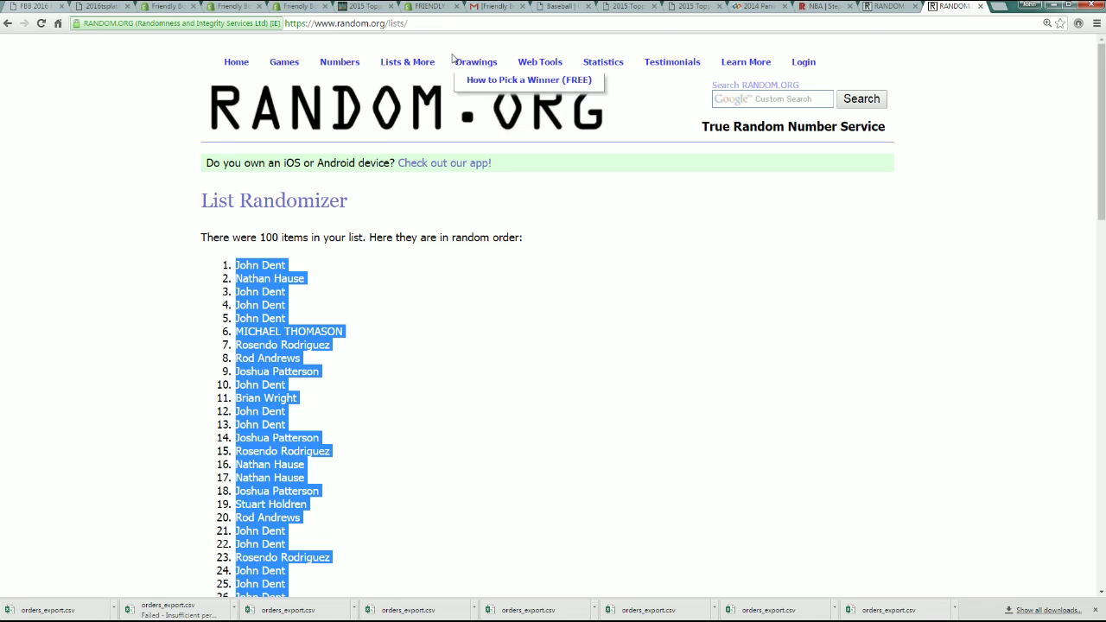
Step: Open a fresh List Randomizer form and copy the Notepad names Aikman, Troy through Yzerman, Steve
mouse_move(410, 64)
click(412, 87)
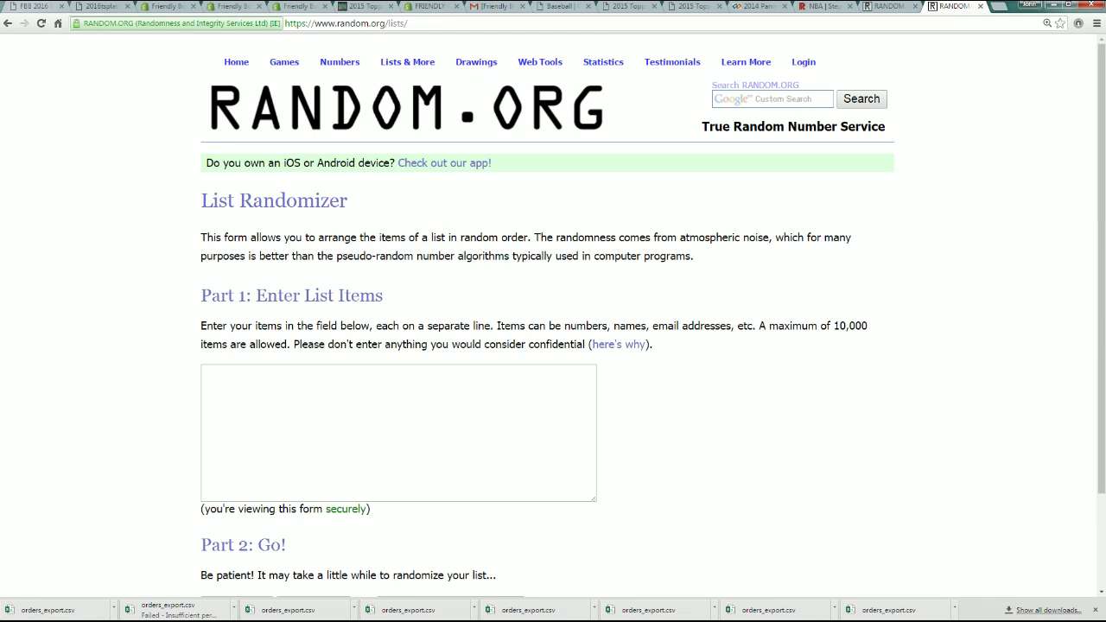
key(alt+Tab)
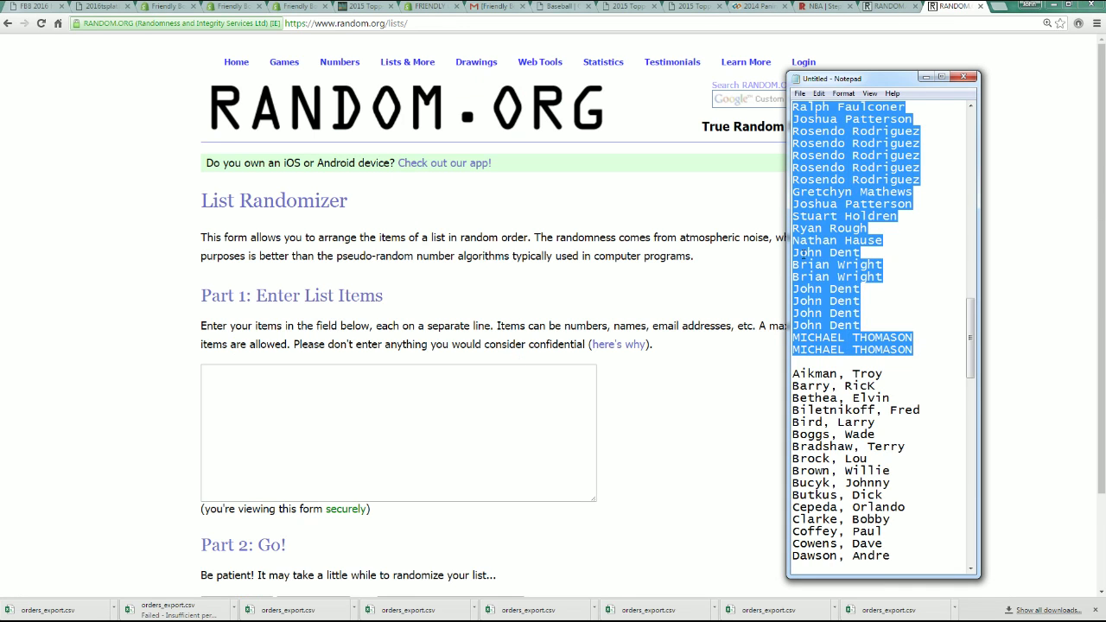
scroll(812, 241, down, 5)
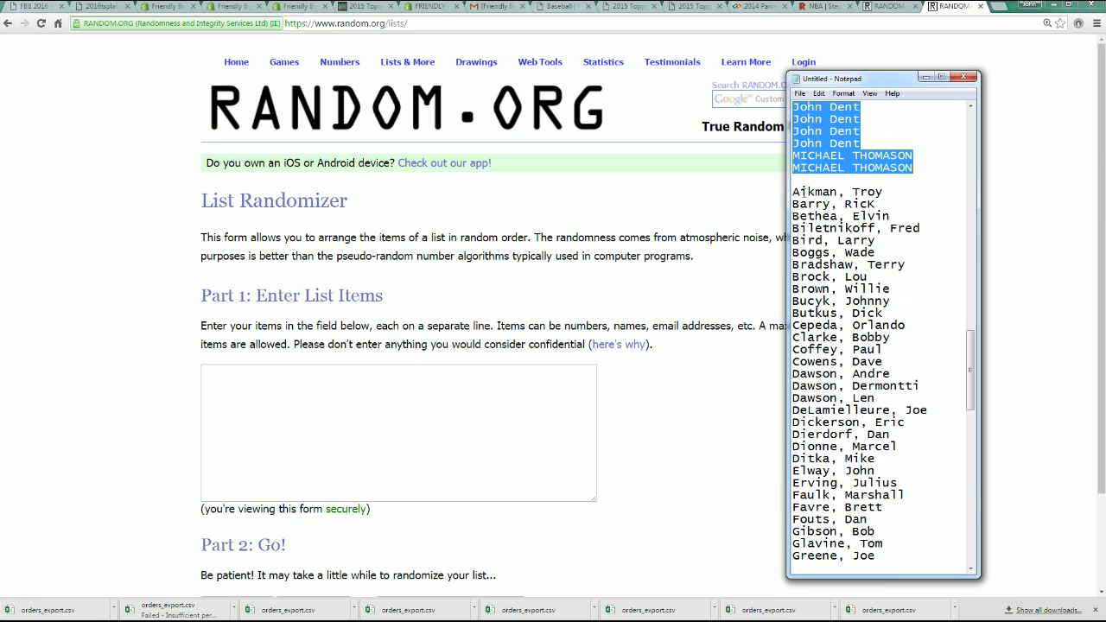
drag(792, 192, 864, 583)
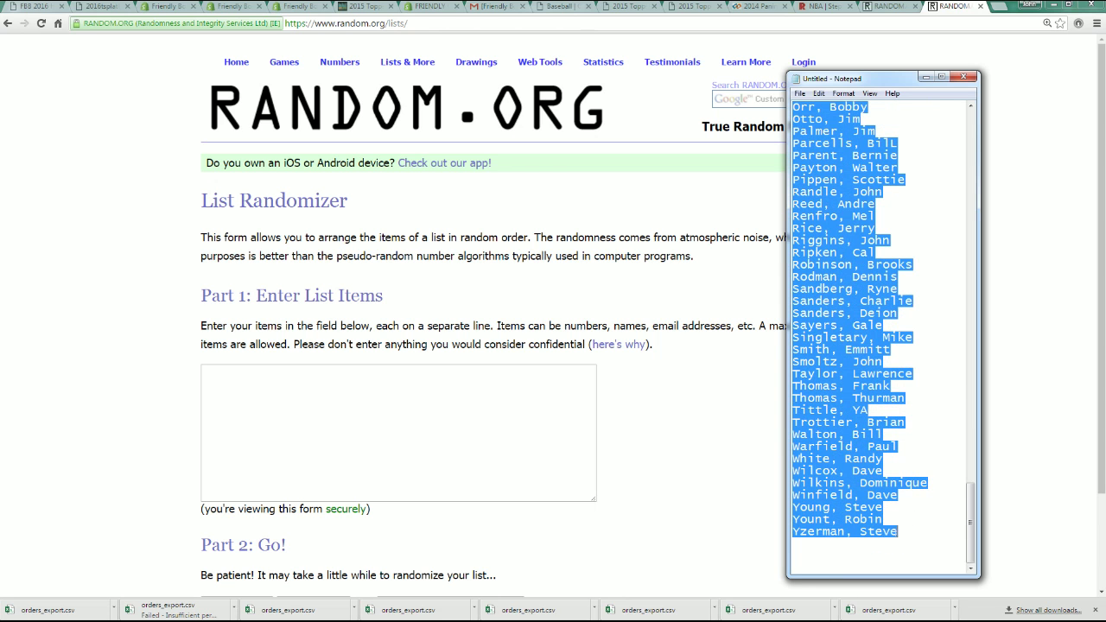
right_click(844, 325)
click(873, 358)
right_click(282, 384)
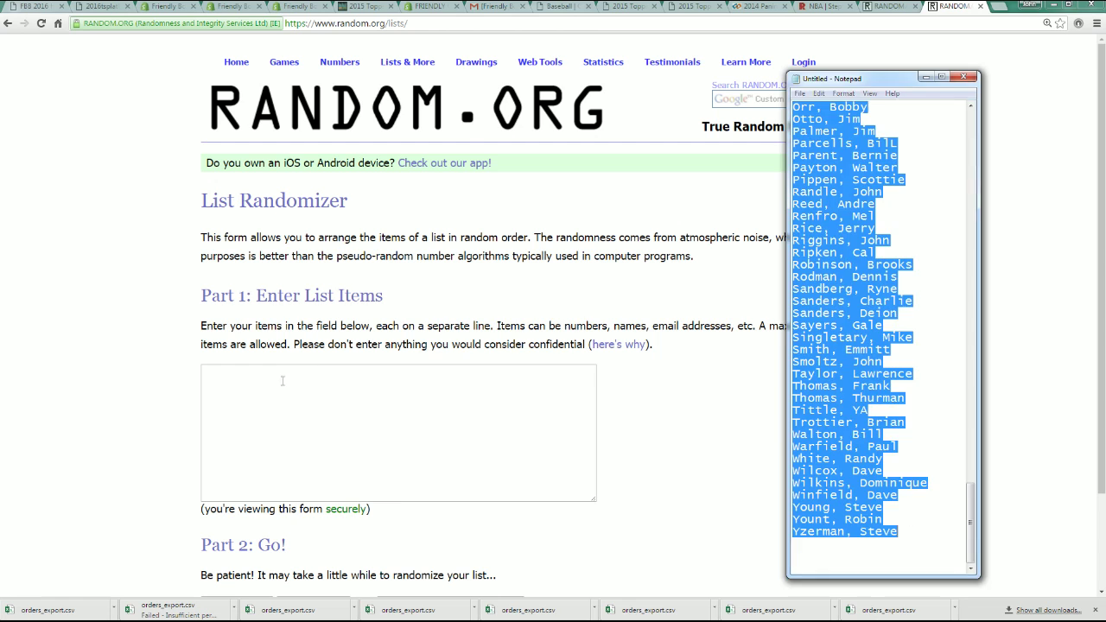
Step: Paste the 100 player names into the list box and randomize them
click(320, 454)
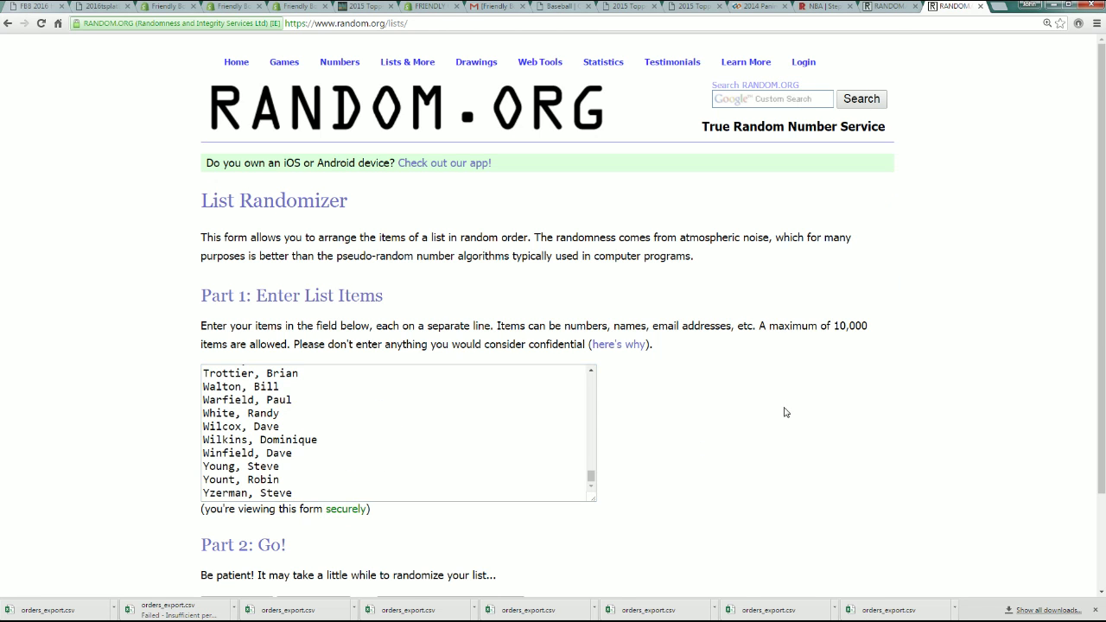
scroll(620, 418, down, 3)
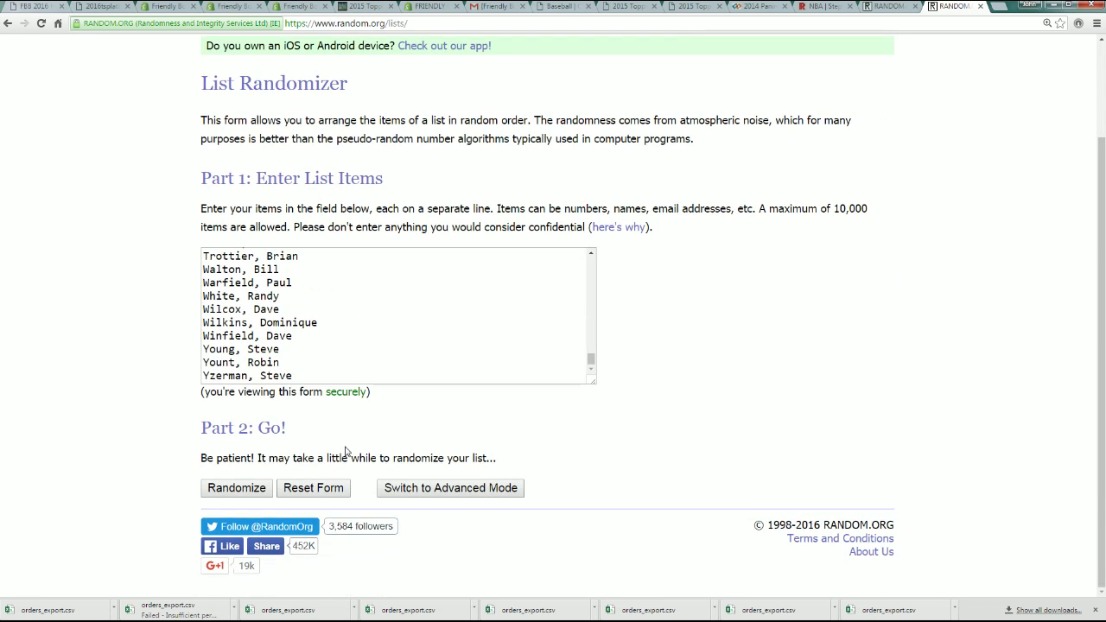
click(237, 488)
scroll(242, 481, down, 10)
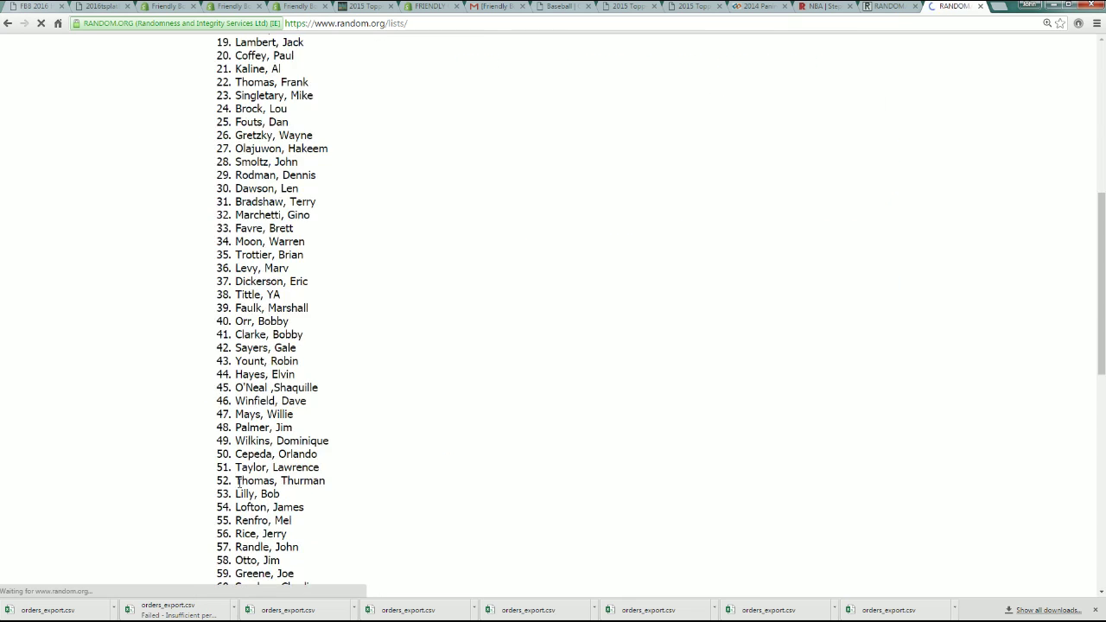
scroll(278, 407, down, 5)
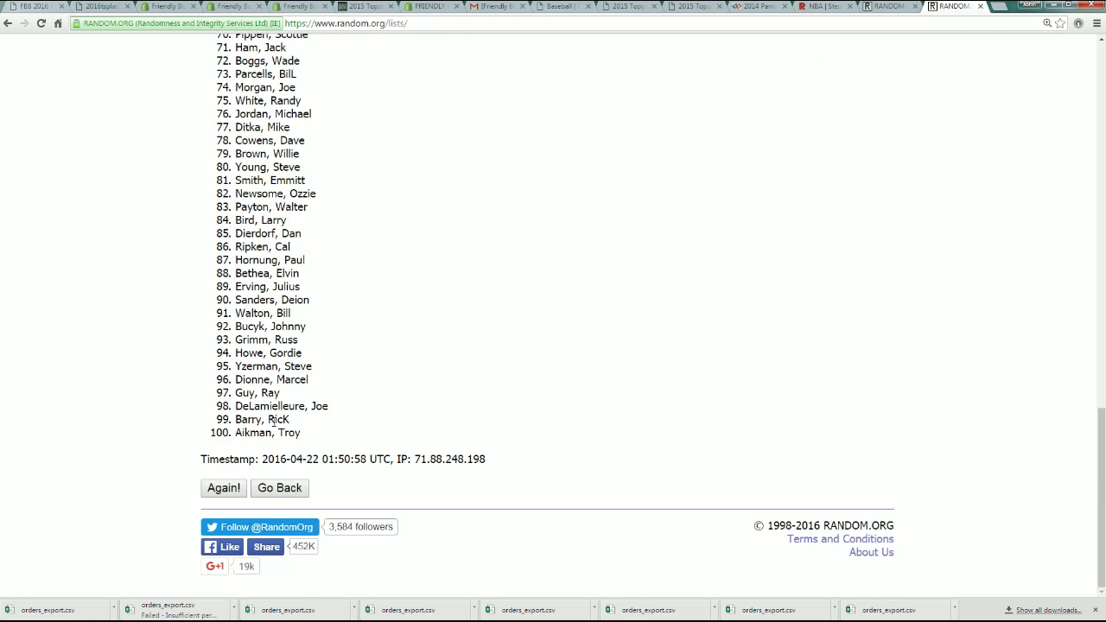
click(231, 482)
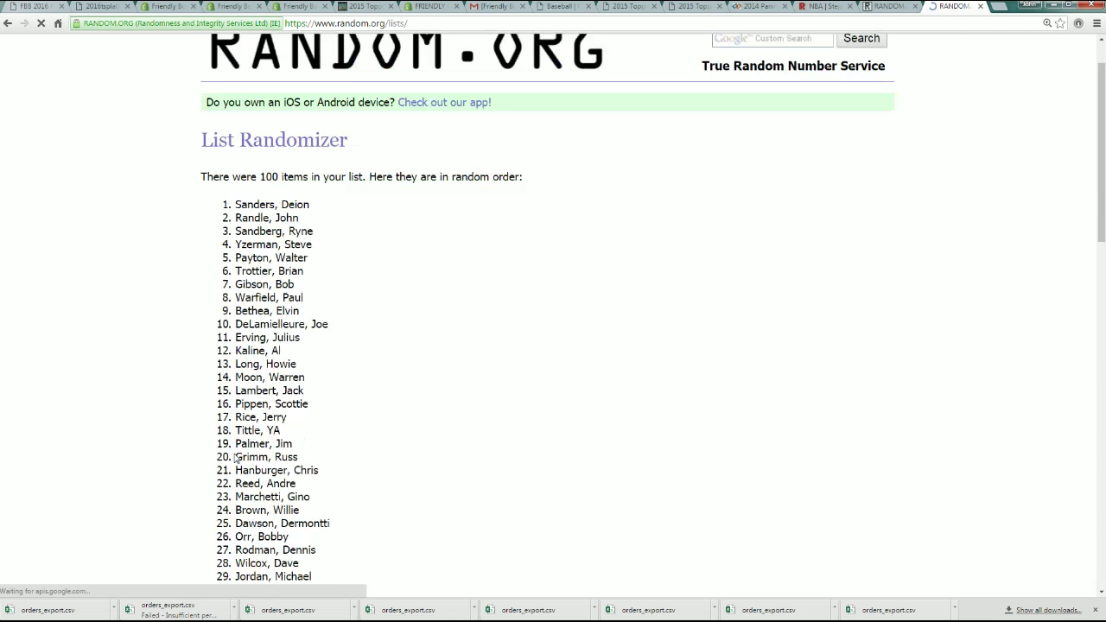
scroll(227, 493, down, 15)
click(227, 508)
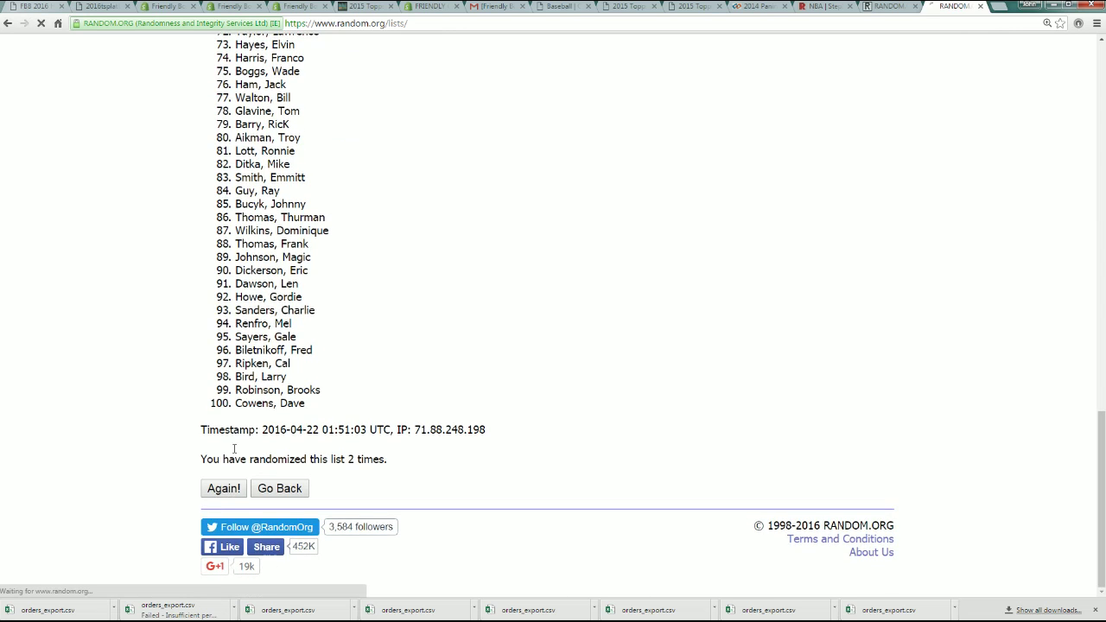
scroll(229, 490, down, 10)
scroll(230, 491, down, 4)
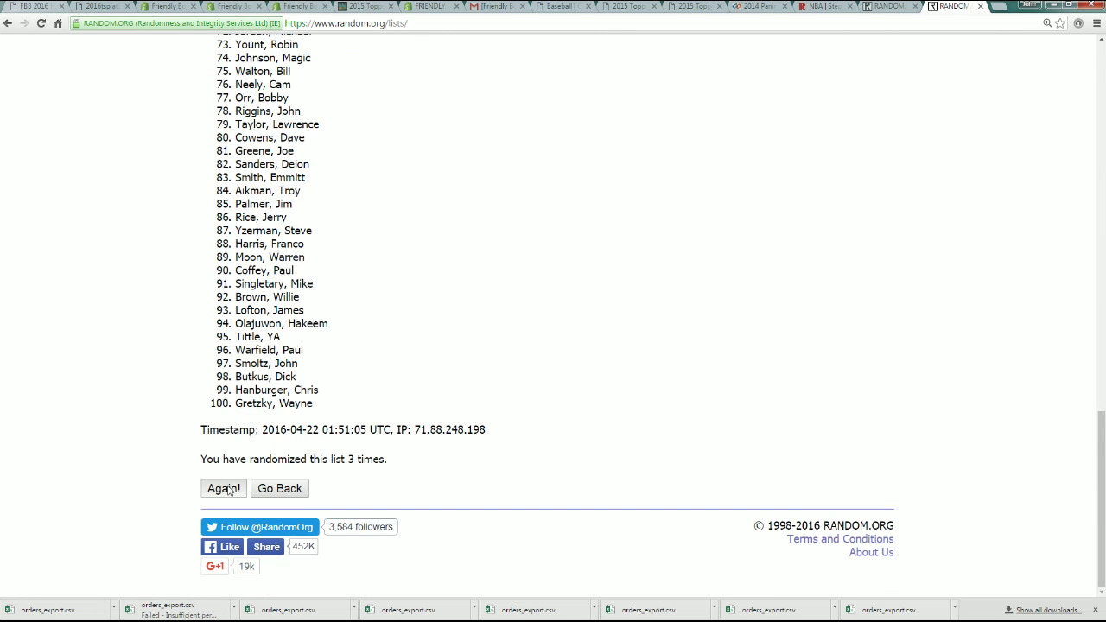
click(227, 489)
scroll(230, 484, down, 15)
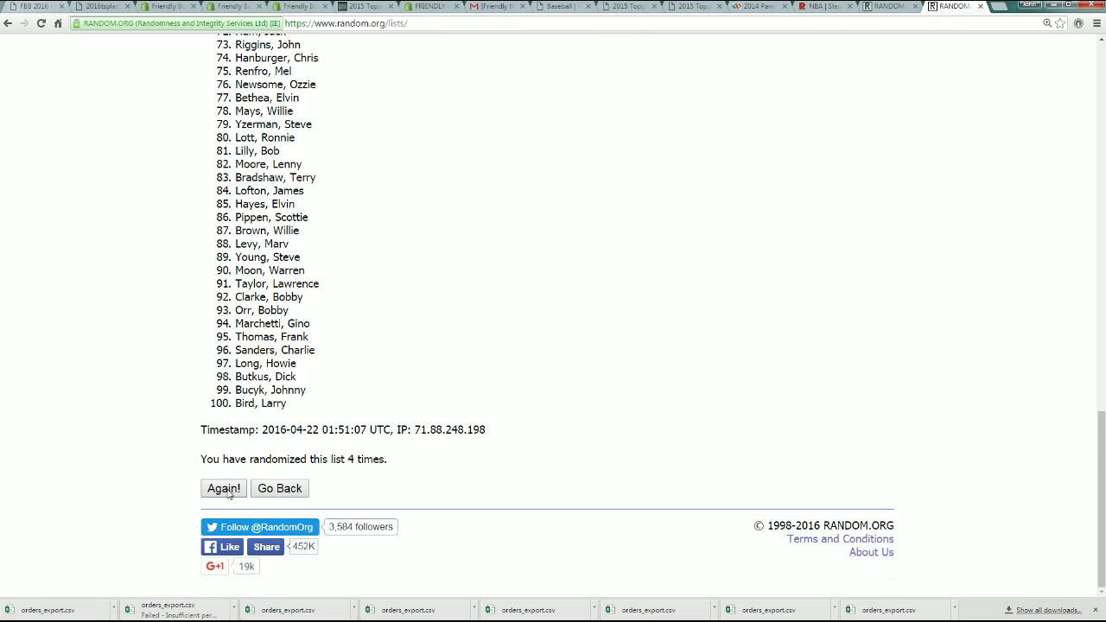
click(226, 489)
scroll(231, 518, down, 14)
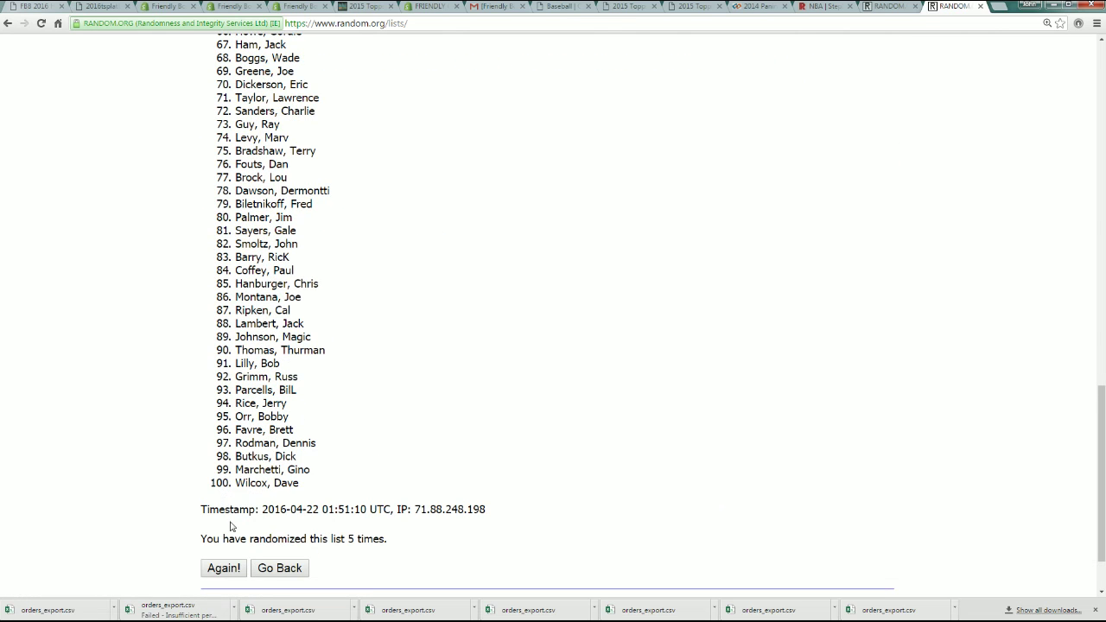
click(225, 568)
scroll(313, 450, down, 6)
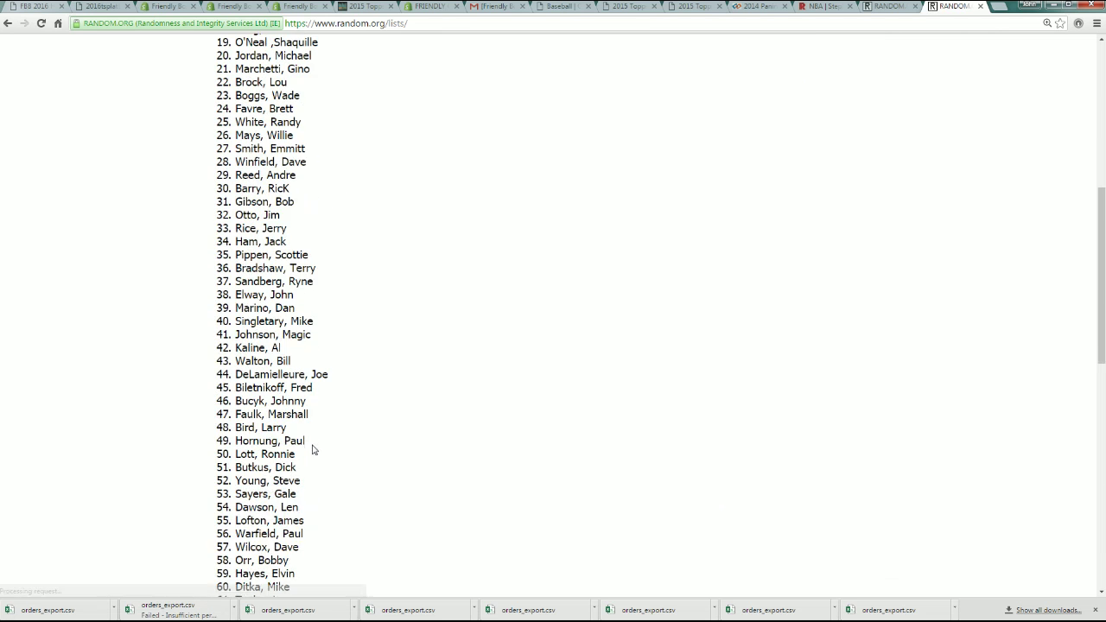
scroll(345, 423, down, 8)
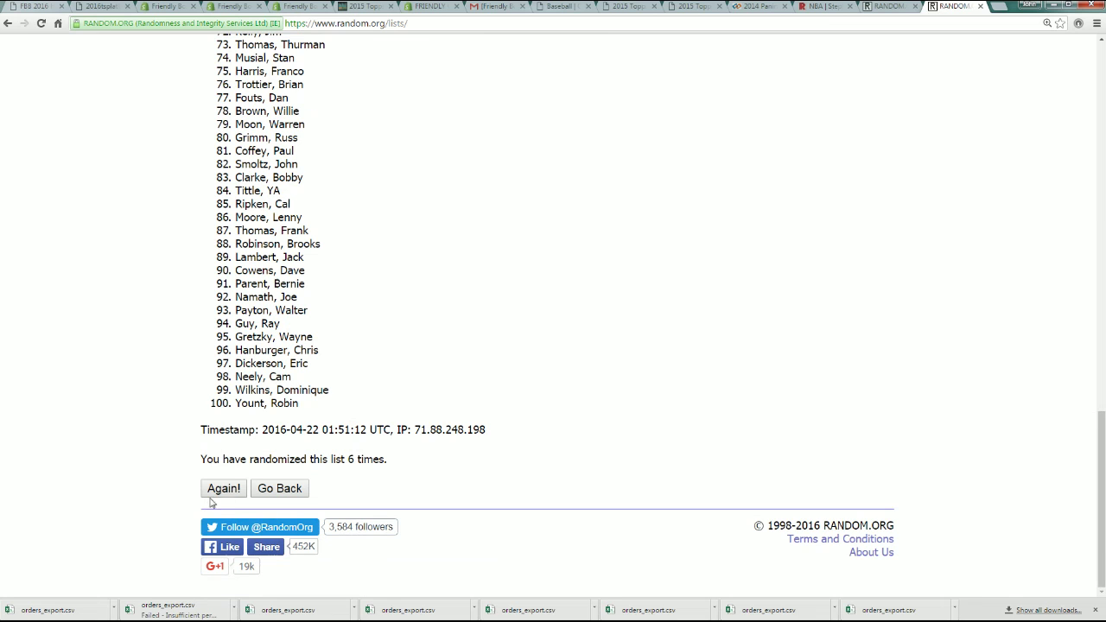
click(234, 491)
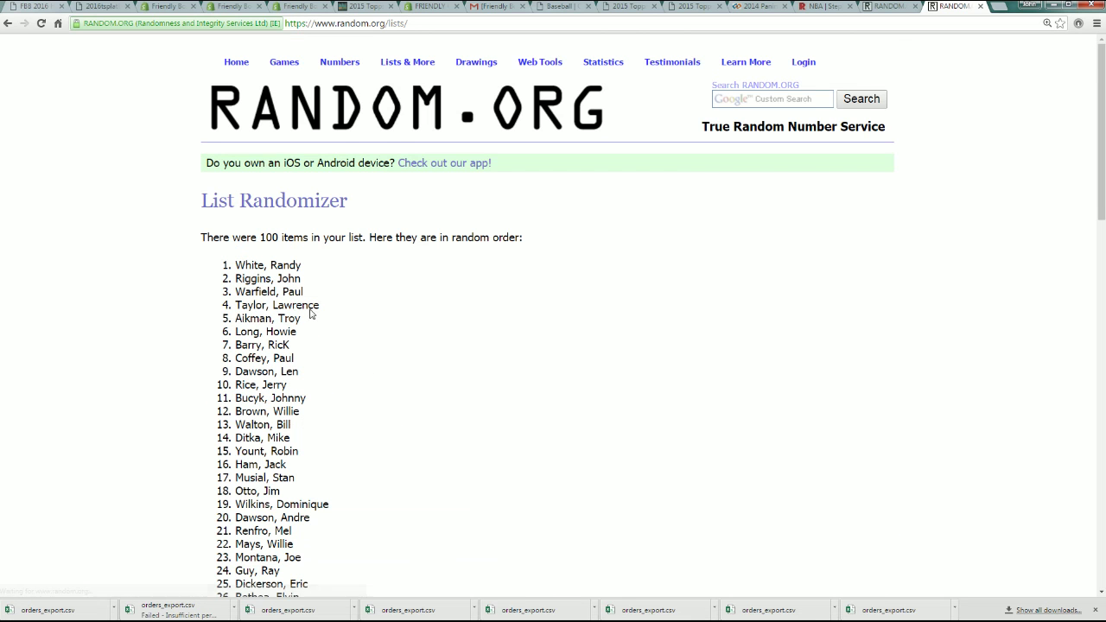
drag(234, 269, 305, 577)
right_click(249, 154)
click(308, 161)
click(238, 162)
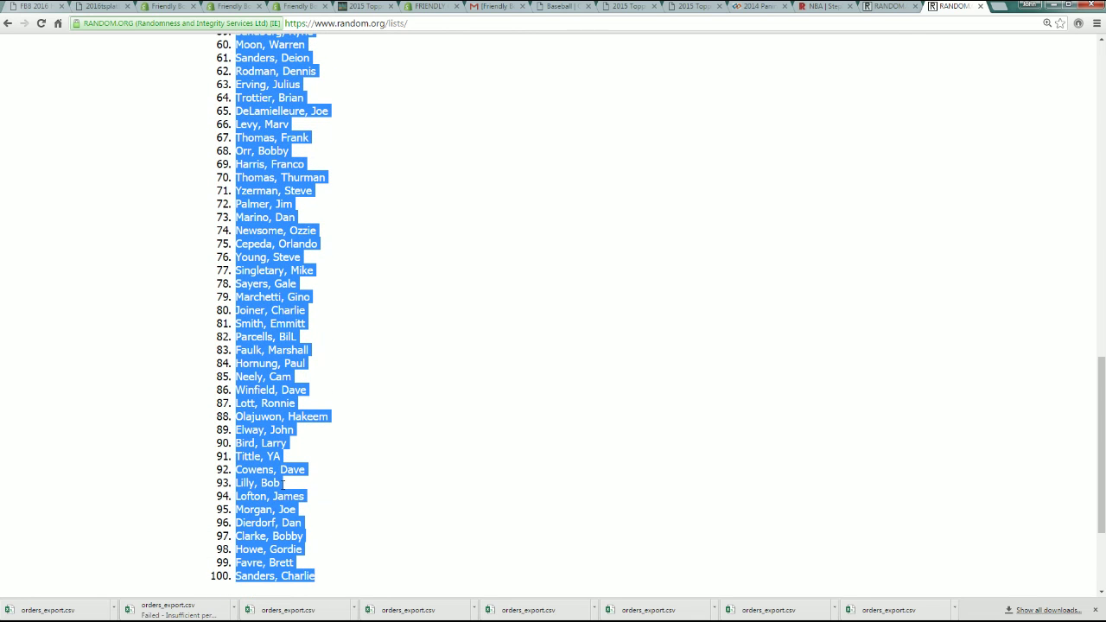
right_click(271, 304)
click(288, 313)
key(alt+Tab)
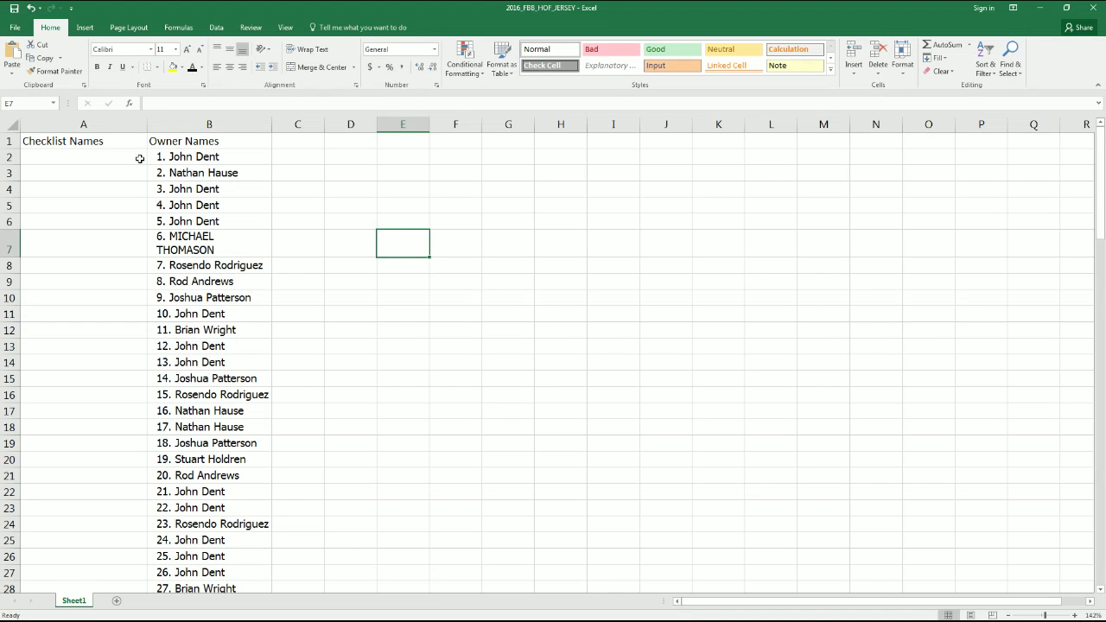
Step: Paste the randomized names into column A from A2 with Keep Source Formatting, then check row 27
click(46, 156)
right_click(48, 156)
click(70, 213)
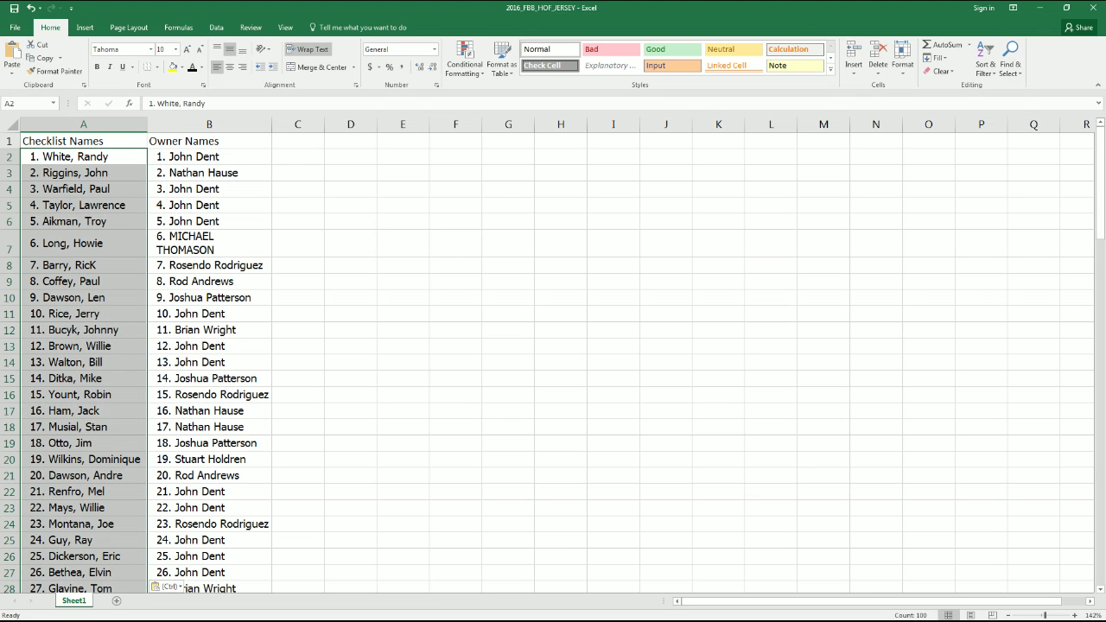
click(90, 156)
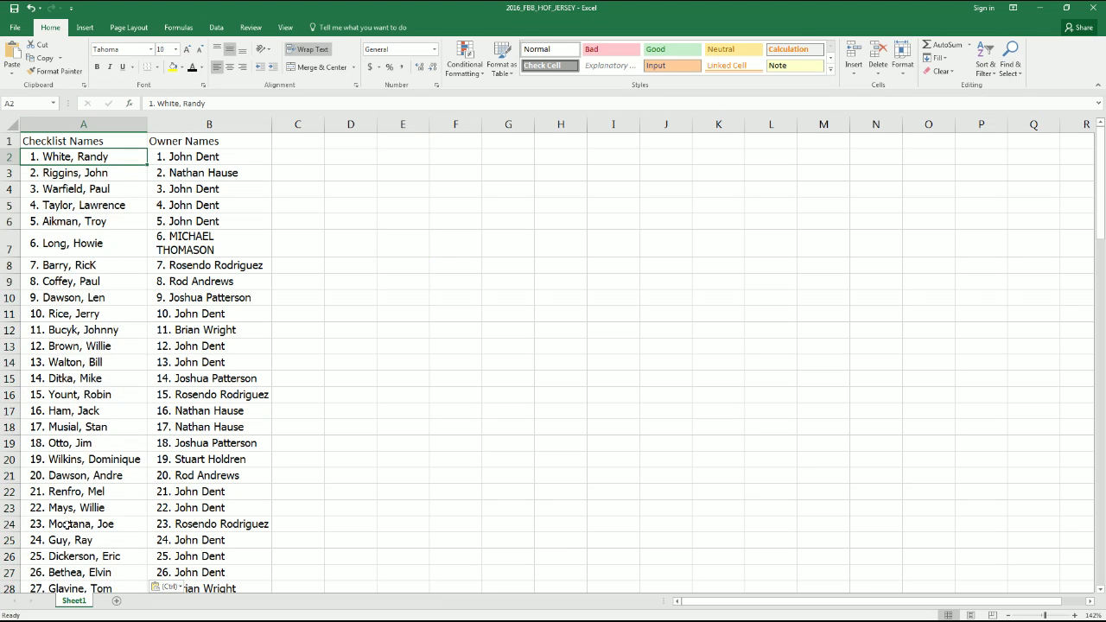
click(10, 572)
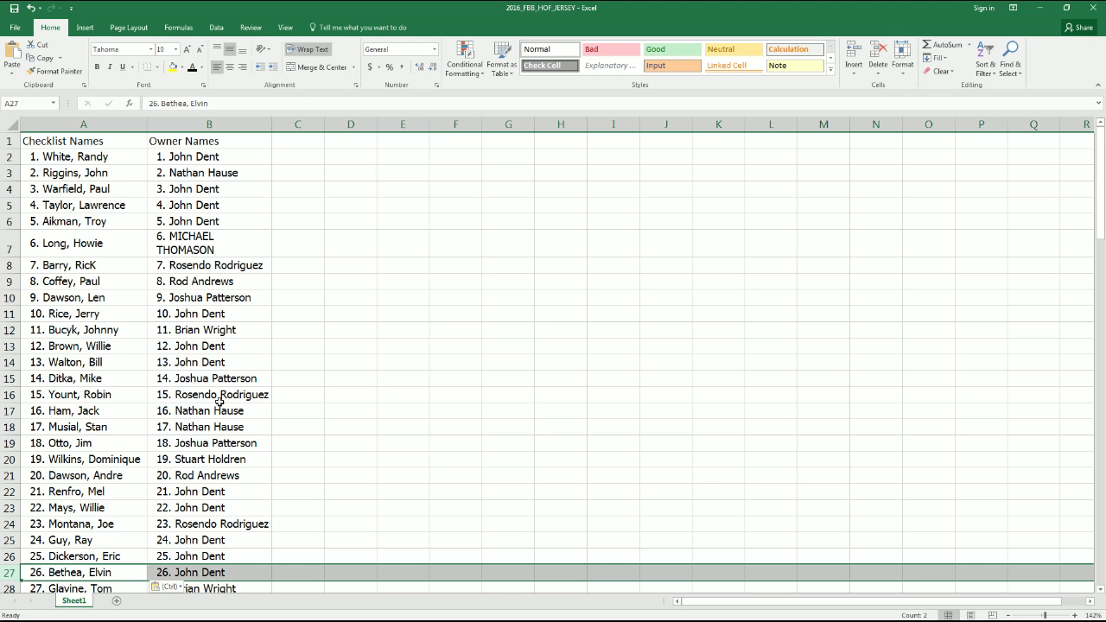
scroll(267, 346, down, 8)
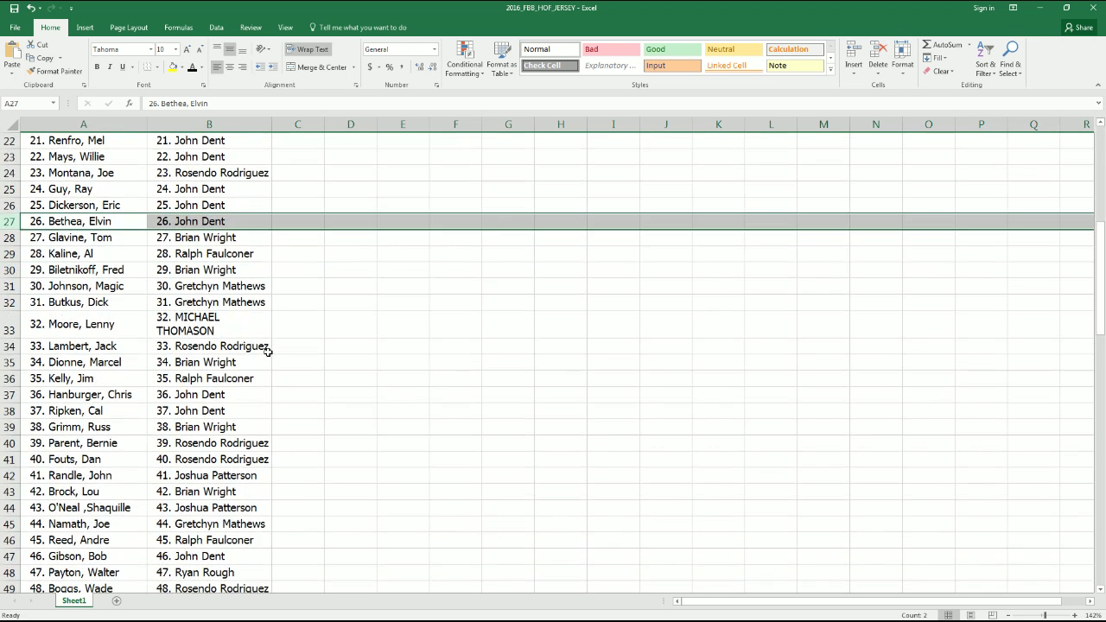
scroll(269, 352, down, 1)
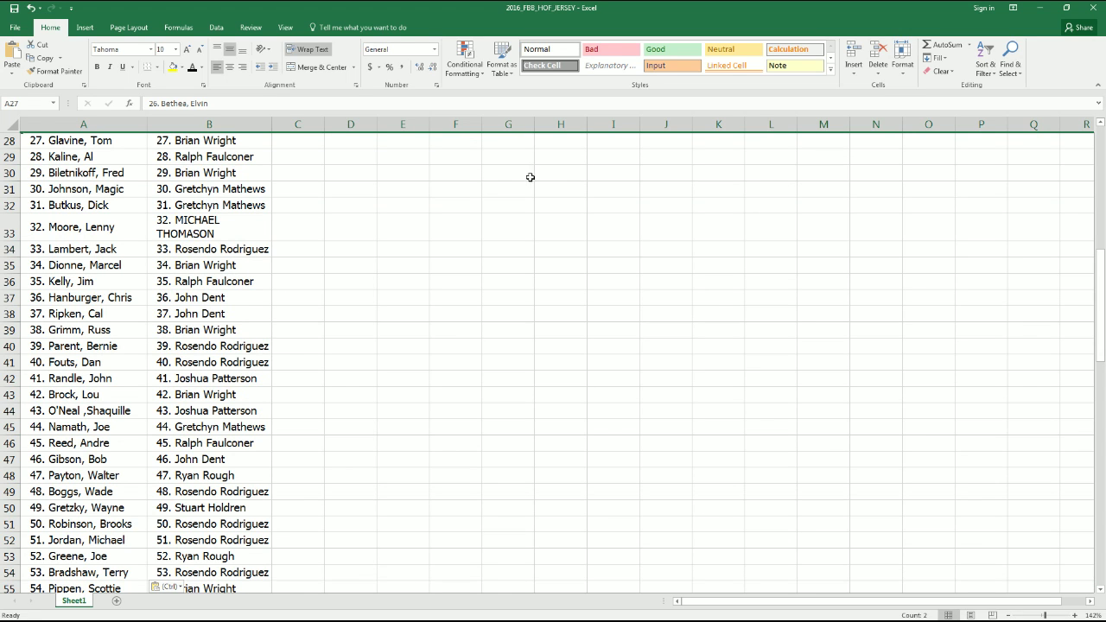
click(11, 572)
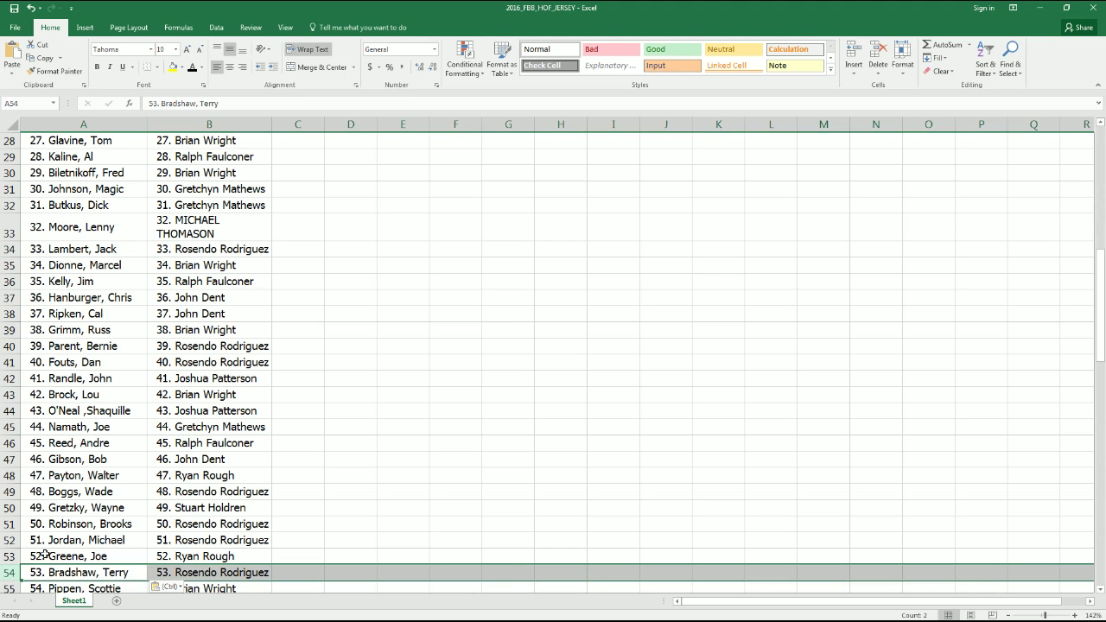
scroll(326, 414, down, 7)
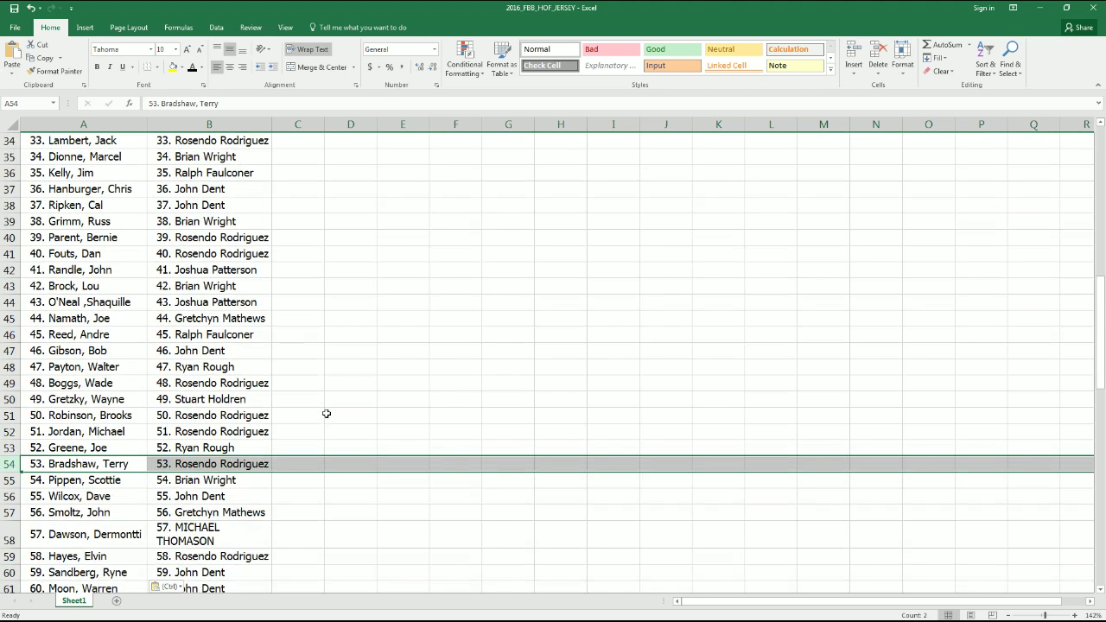
scroll(323, 404, down, 2)
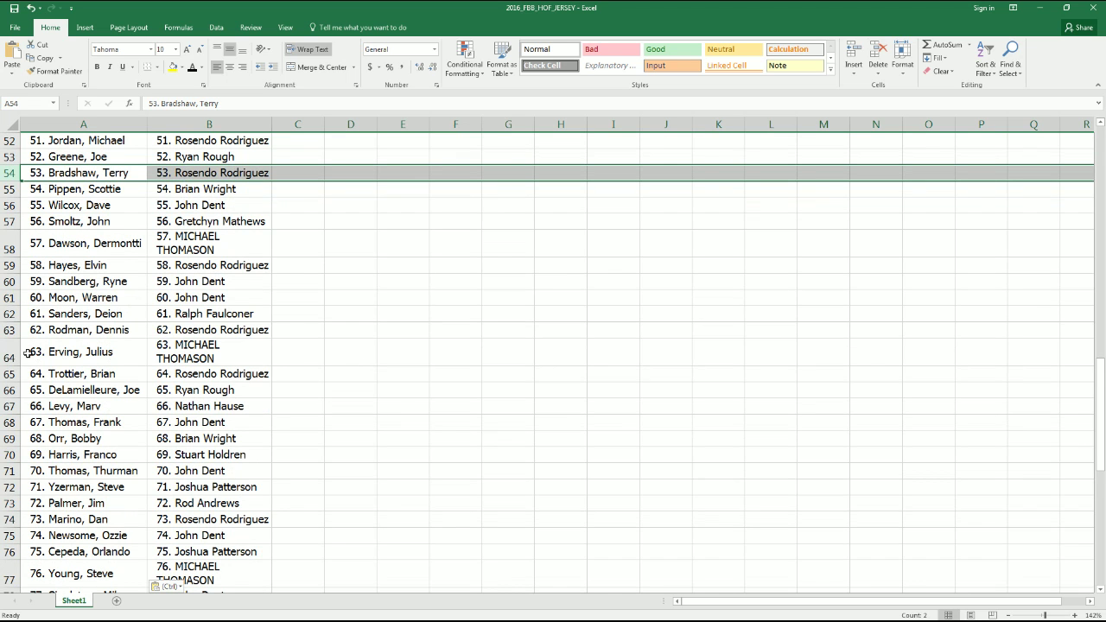
click(10, 352)
scroll(57, 437, down, 1)
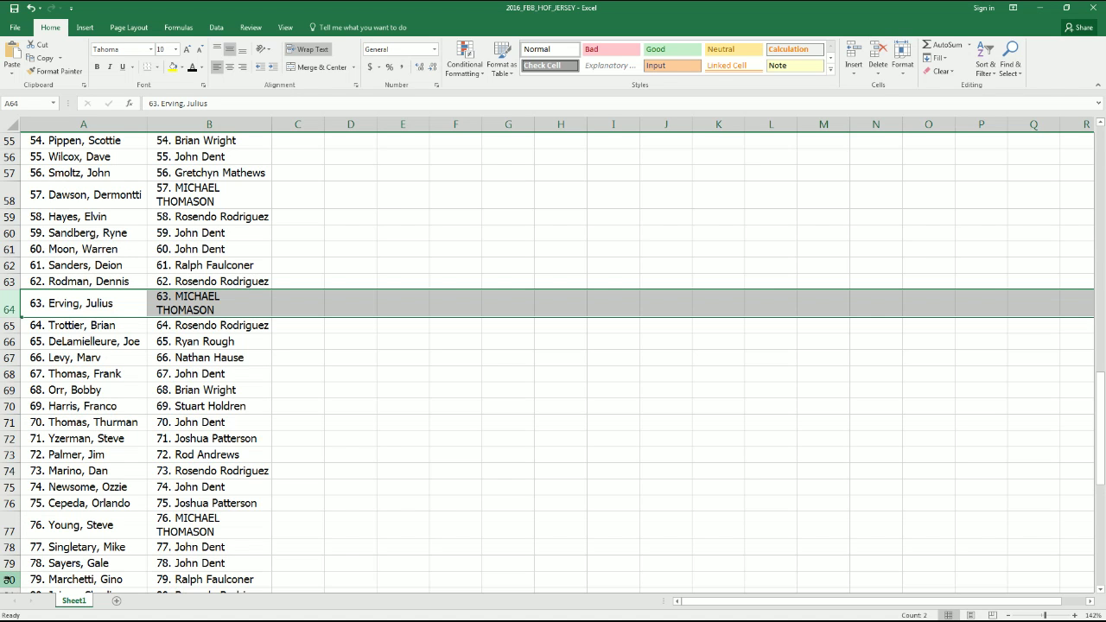
click(21, 579)
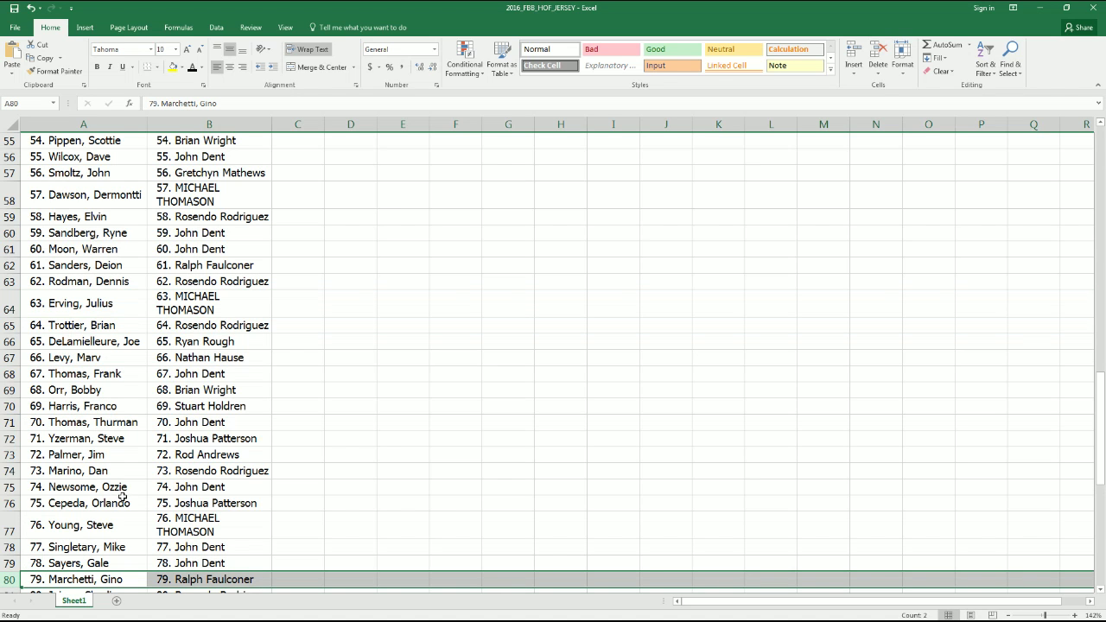
scroll(125, 493, down, 8)
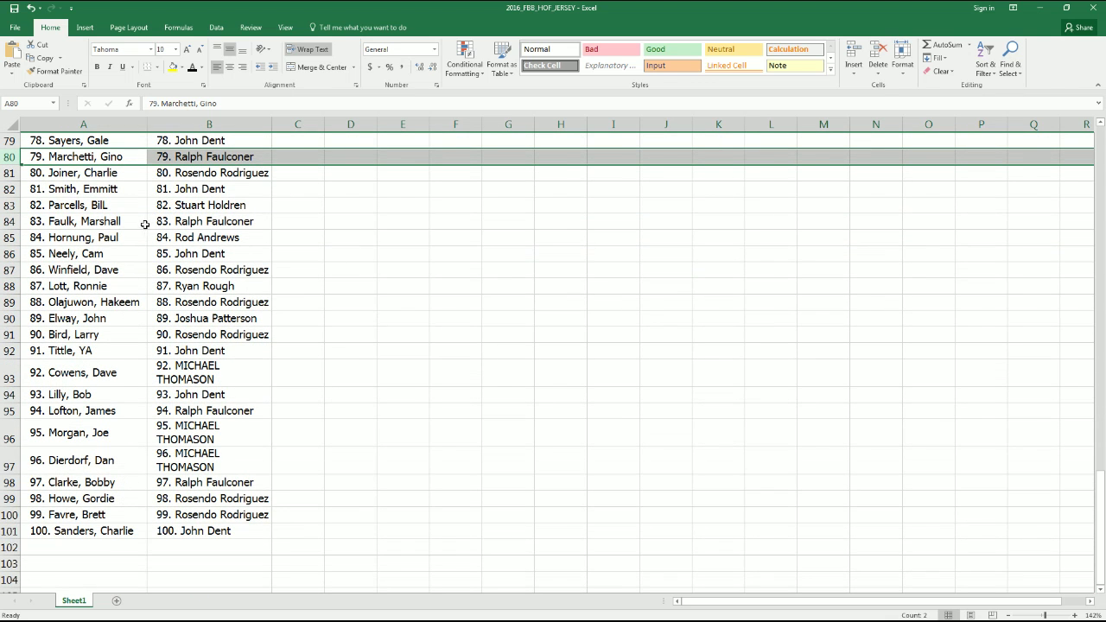
click(248, 220)
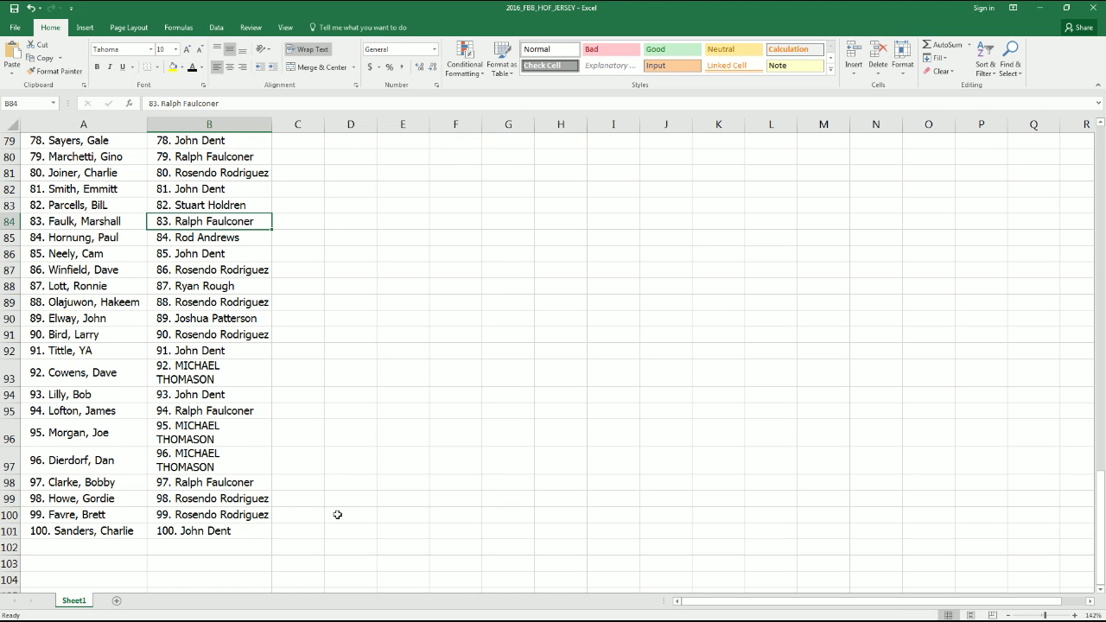
scroll(338, 514, up, 2)
scroll(346, 507, down, 2)
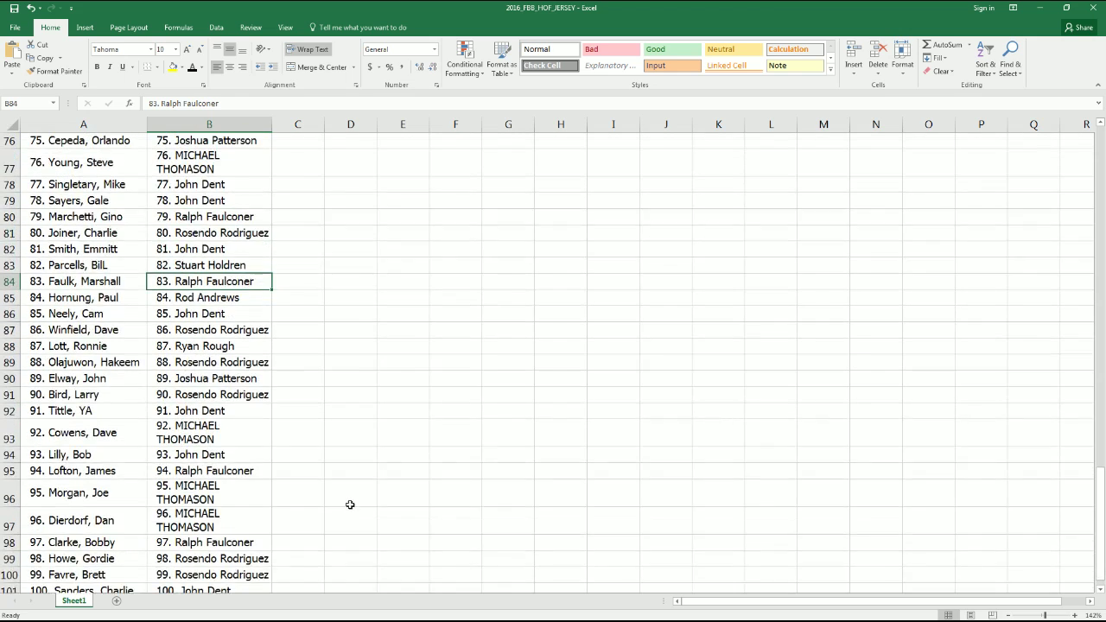
scroll(350, 505, up, 20)
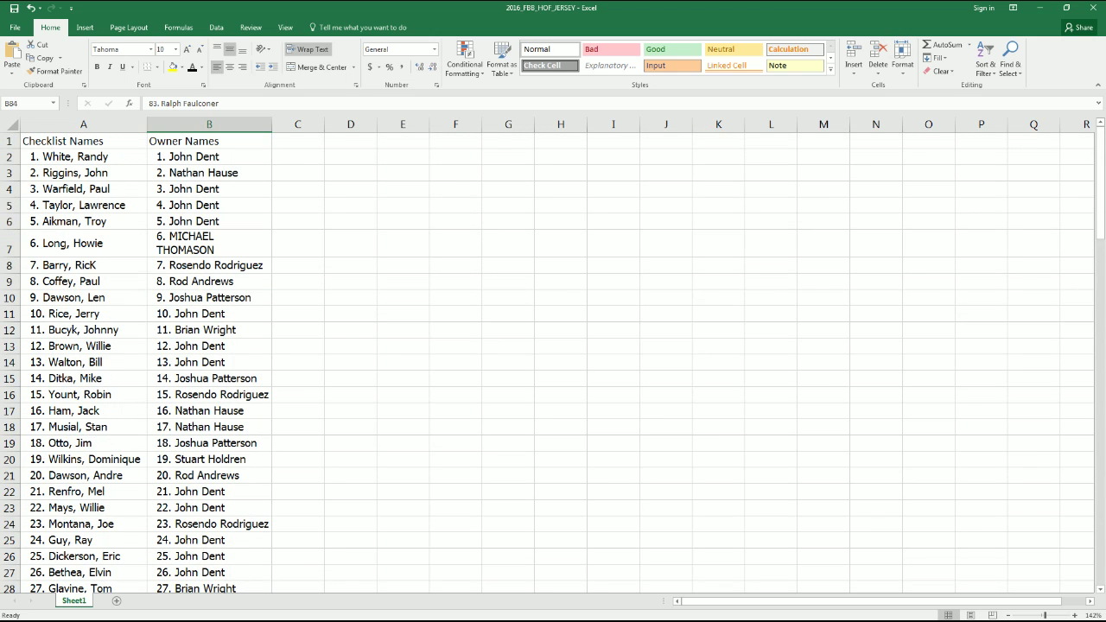
scroll(87, 422, down, 7)
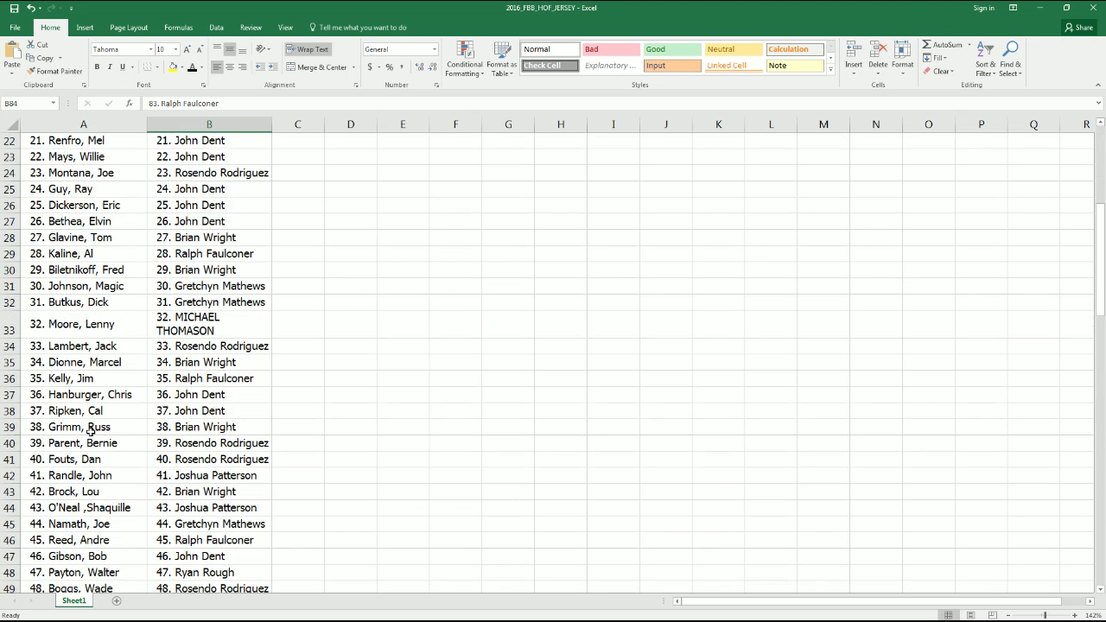
scroll(89, 429, up, 7)
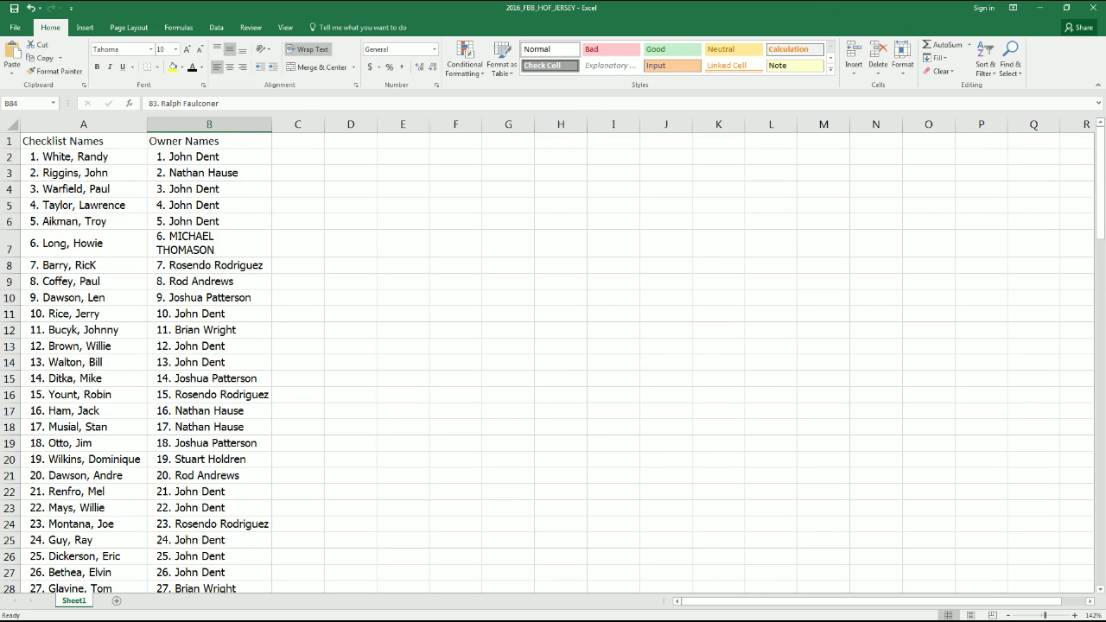